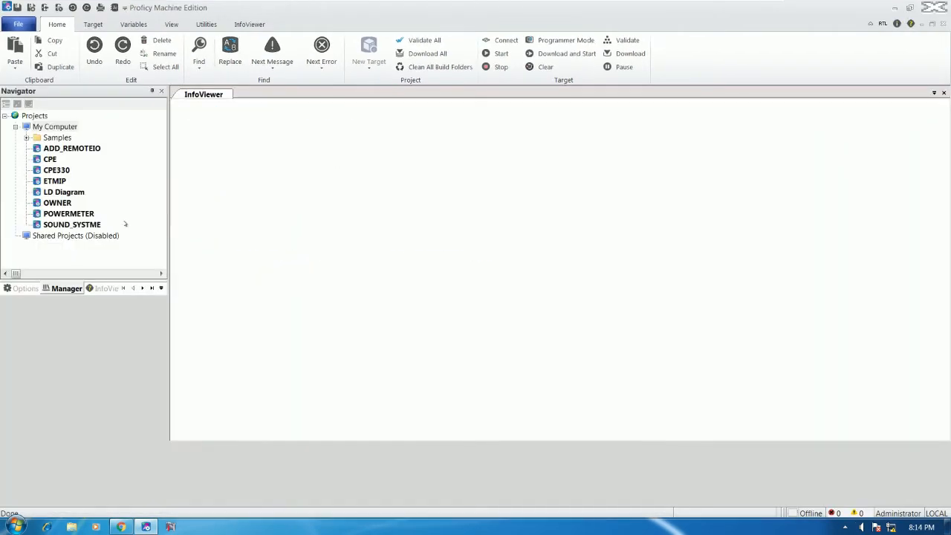
- Open the ADD_REMOTEIO project and expand the VS1 Main Rack to list PWR, Slot 0 and Slot 1
{"action": "left_click", "coordinate": [75, 149]}
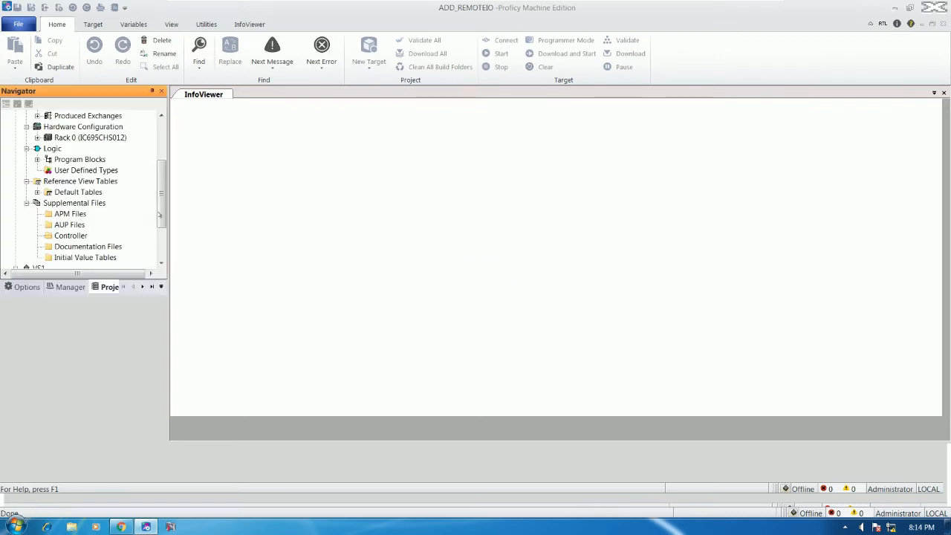
{"action": "left_click_drag", "start_coordinate": [159, 215], "coordinate": [158, 240]}
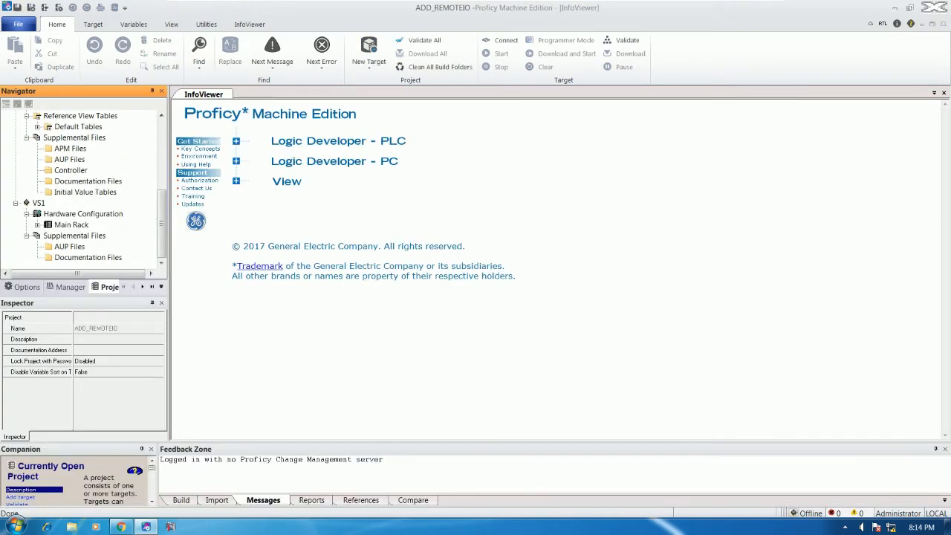
{"action": "double_click", "coordinate": [48, 225]}
{"action": "scroll", "coordinate": [134, 231], "scroll_direction": "down", "scroll_amount": 1}
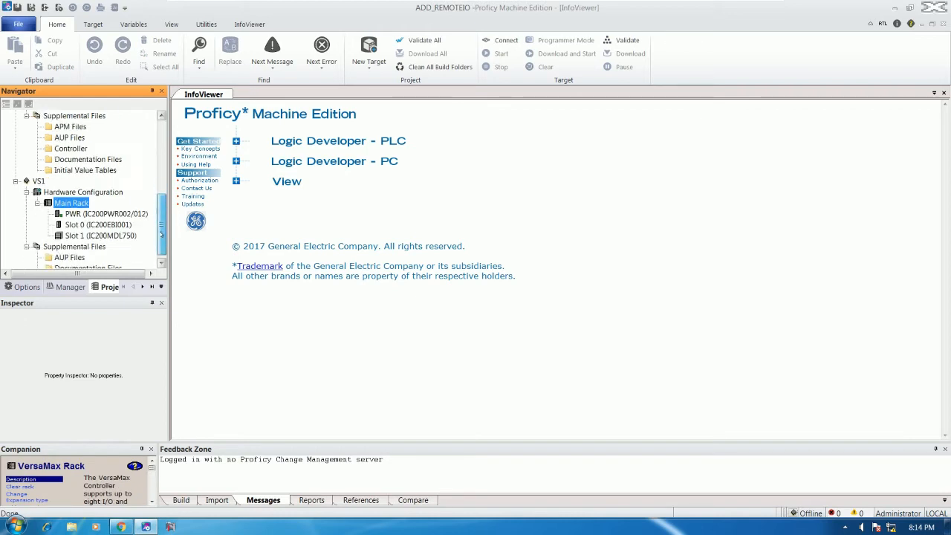
{"action": "left_click", "coordinate": [118, 225]}
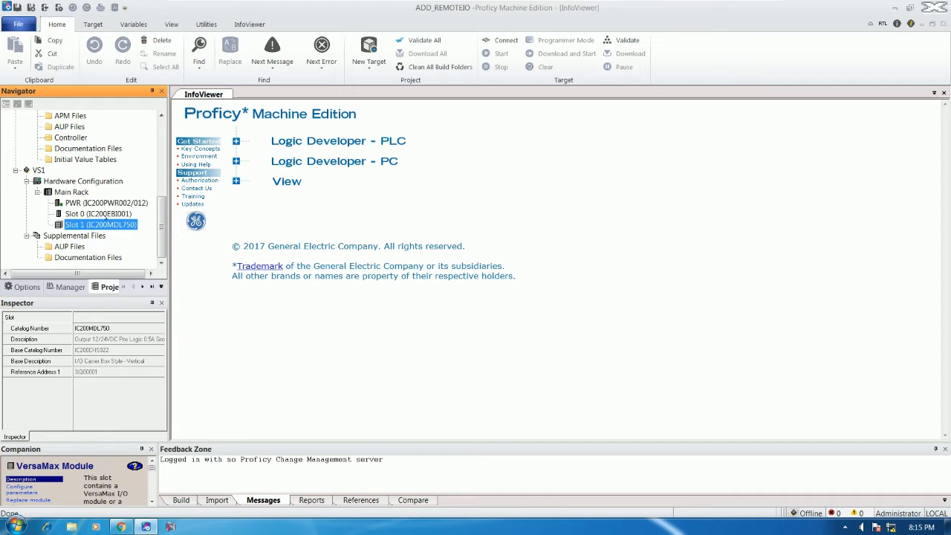
{"action": "right_click", "coordinate": [104, 213]}
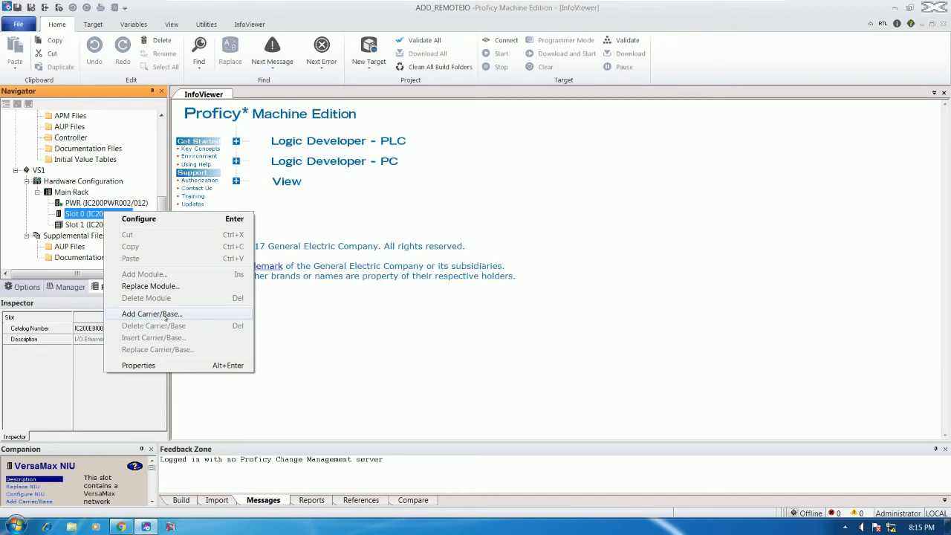
- Add the IC200CHS022 vertical box-style I/O carrier to the VS1 rack at position 0.2
{"action": "left_click", "coordinate": [165, 318]}
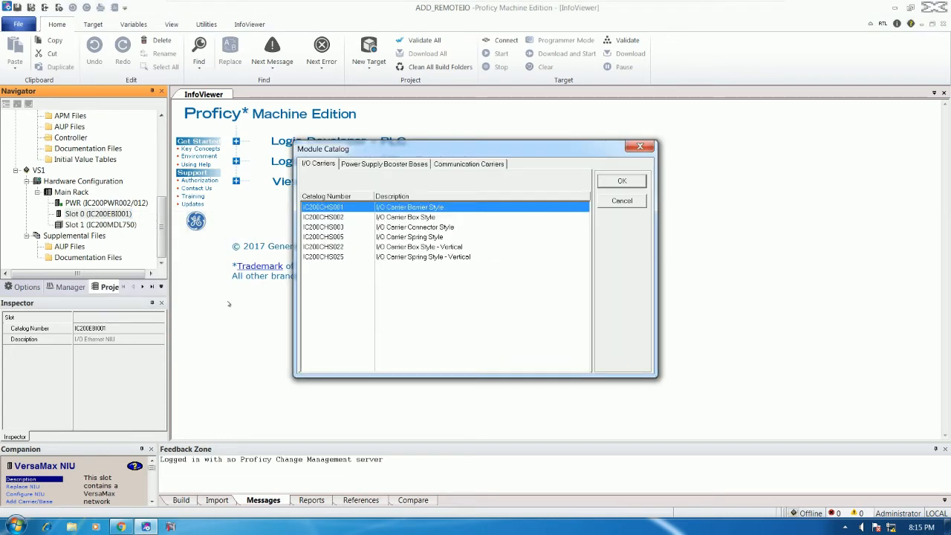
{"action": "left_click", "coordinate": [325, 247]}
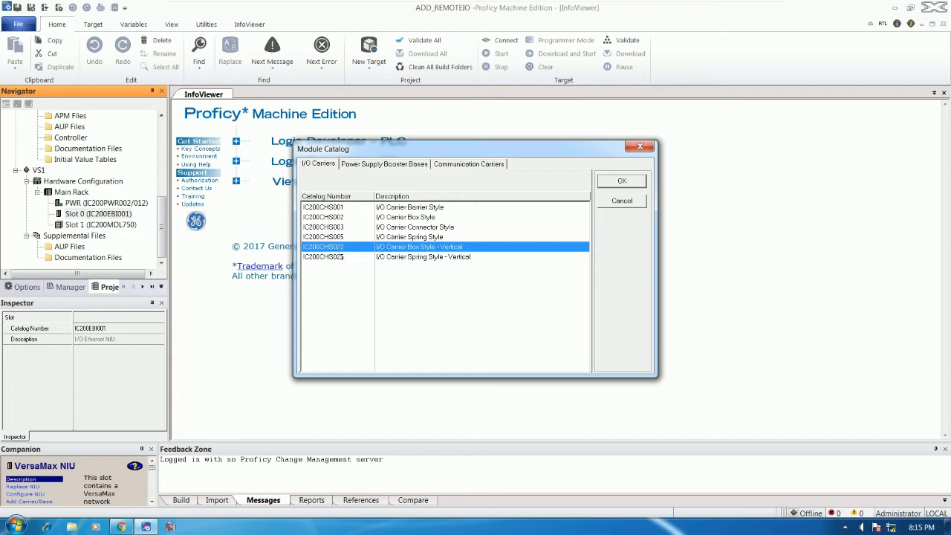
{"action": "double_click", "coordinate": [340, 251]}
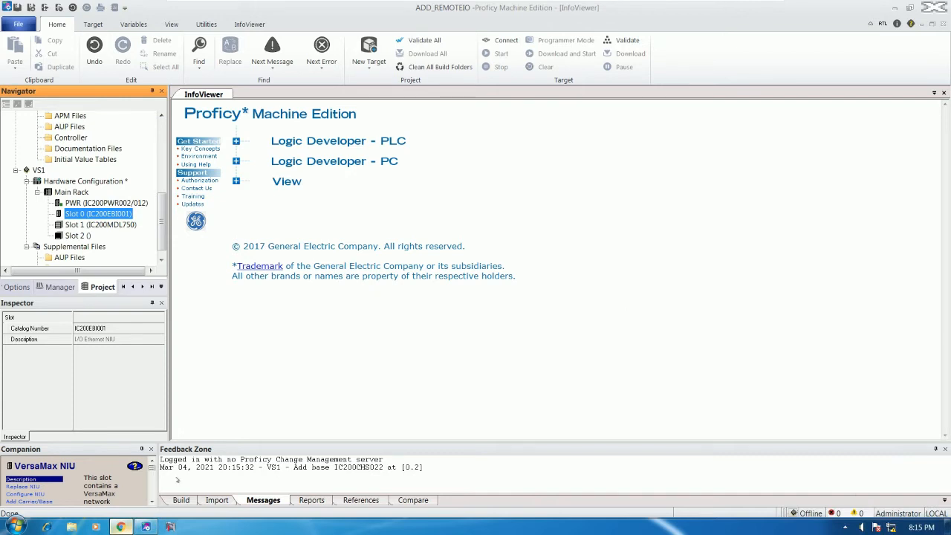
- Check the IC200MDL650 24VDC 32-point input module datasheet in Chrome, then return to Proficy
{"action": "key", "text": "alt+Tab"}
{"action": "scroll", "coordinate": [616, 250], "scroll_direction": "up", "scroll_amount": 15}
{"action": "scroll", "coordinate": [616, 251], "scroll_direction": "up", "scroll_amount": 20}
{"action": "scroll", "coordinate": [616, 251], "scroll_direction": "up", "scroll_amount": 3}
{"action": "scroll", "coordinate": [616, 250], "scroll_direction": "down", "scroll_amount": 12}
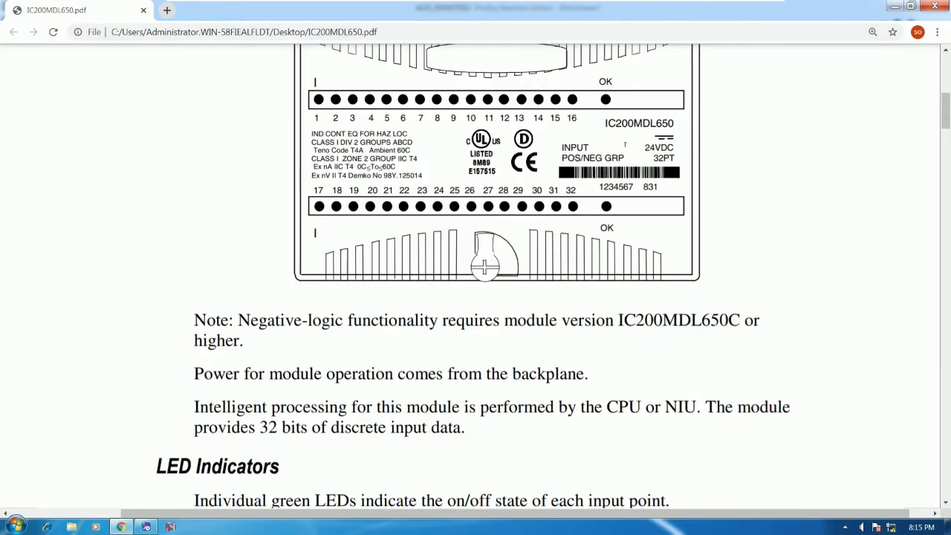
{"action": "scroll", "coordinate": [624, 144], "scroll_direction": "up", "scroll_amount": 2}
{"action": "left_click_drag", "start_coordinate": [595, 112], "coordinate": [702, 113]}
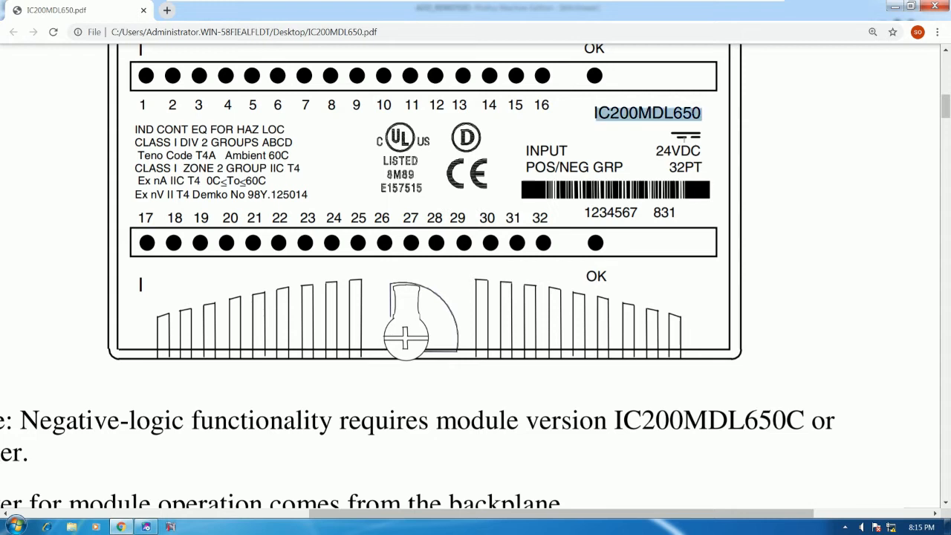
{"action": "left_click", "coordinate": [277, 431]}
{"action": "left_click", "coordinate": [146, 527]}
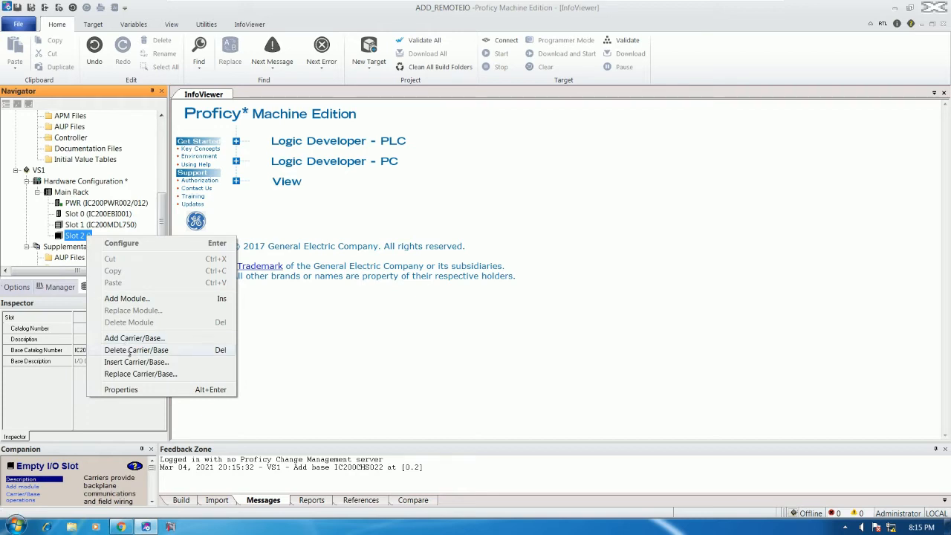
- Insert the IC200MDL650 24VDC 32-point discrete input module into Slot 2
{"action": "left_click", "coordinate": [126, 298]}
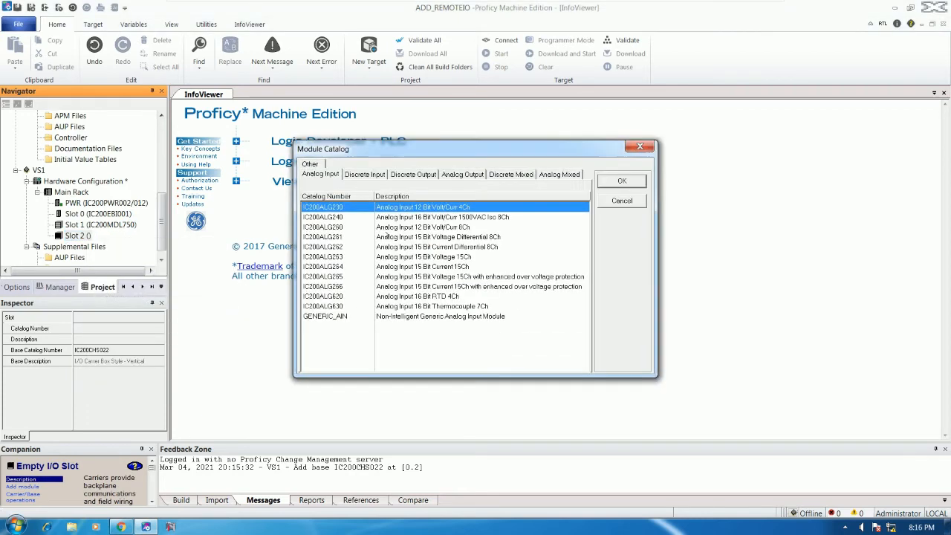
{"action": "left_click", "coordinate": [366, 172]}
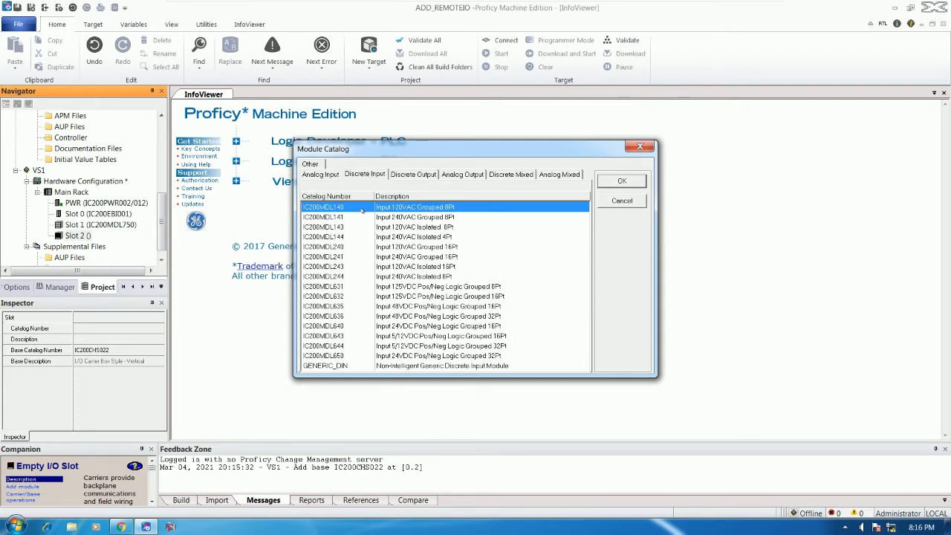
{"action": "left_click", "coordinate": [345, 338]}
{"action": "left_click", "coordinate": [332, 357]}
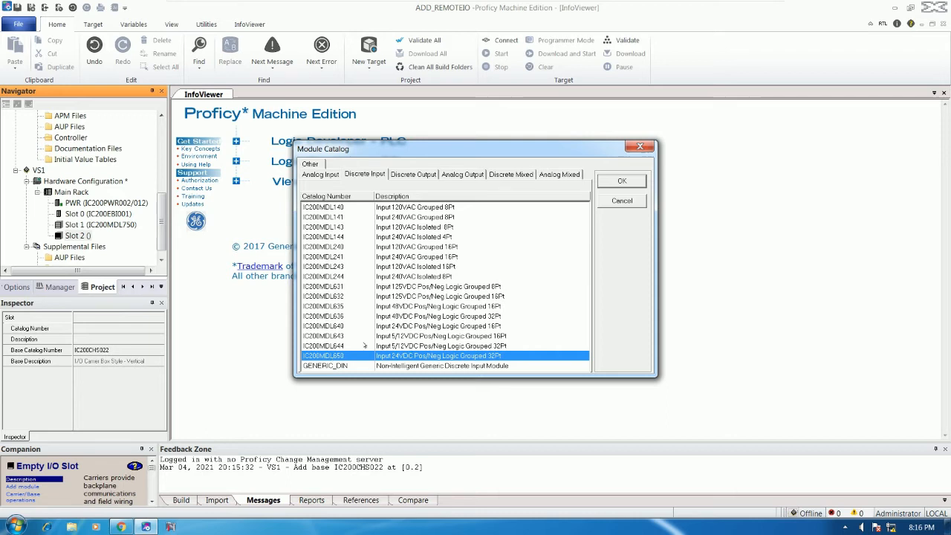
{"action": "left_click", "coordinate": [621, 180]}
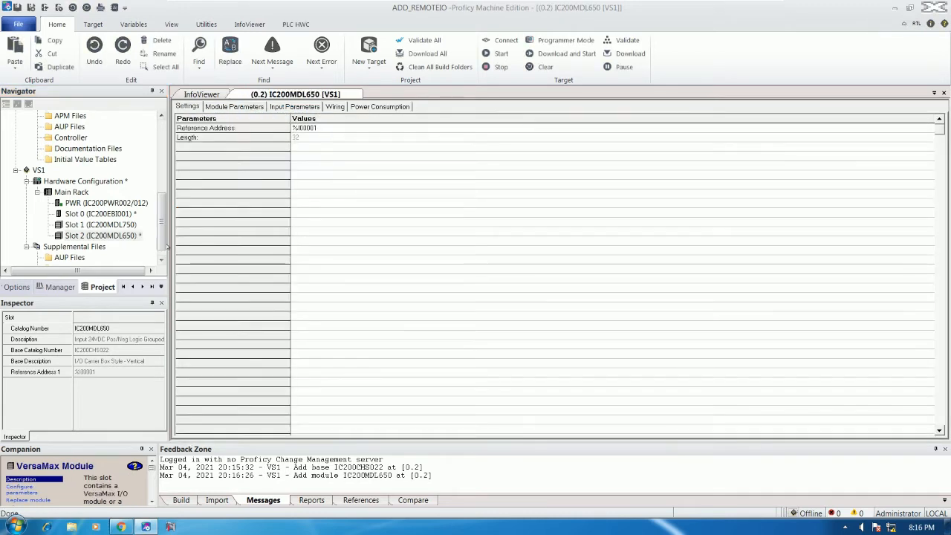
- Check the module's reference address, then switch the active target from VS1 to CPE_IO
{"action": "left_click", "coordinate": [319, 131]}
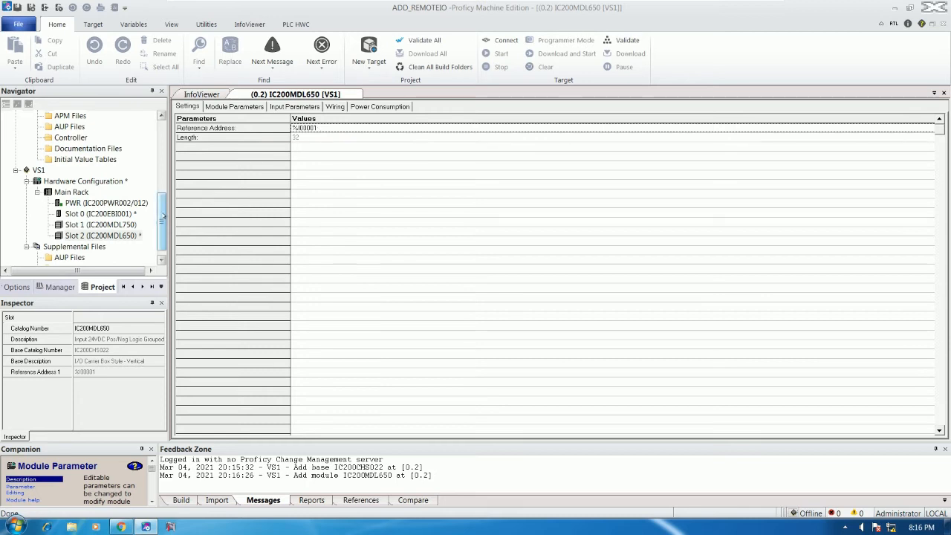
{"action": "left_click", "coordinate": [39, 171]}
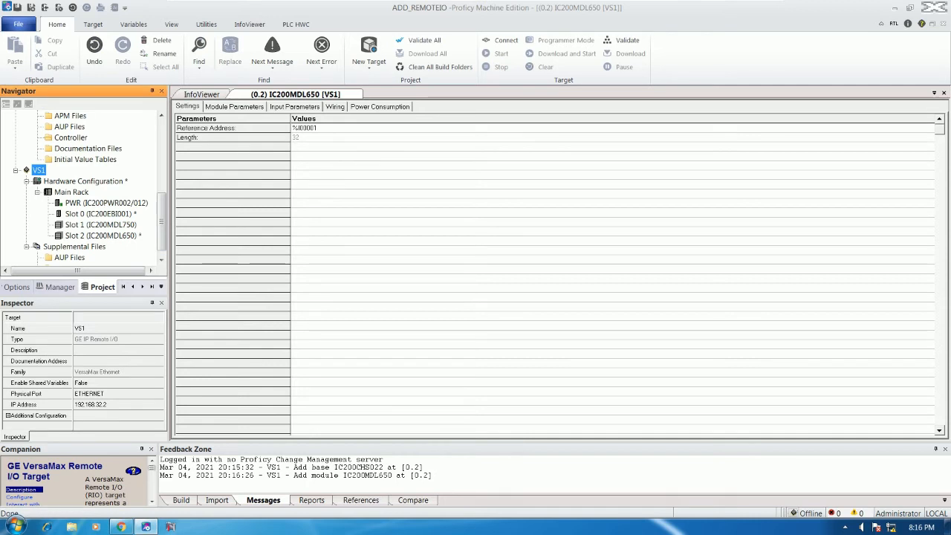
{"action": "mouse_move", "coordinate": [160, 215]}
{"action": "left_mouse_down"}
{"action": "mouse_move", "coordinate": [161, 134]}
{"action": "mouse_move", "coordinate": [159, 223]}
{"action": "left_mouse_up"}
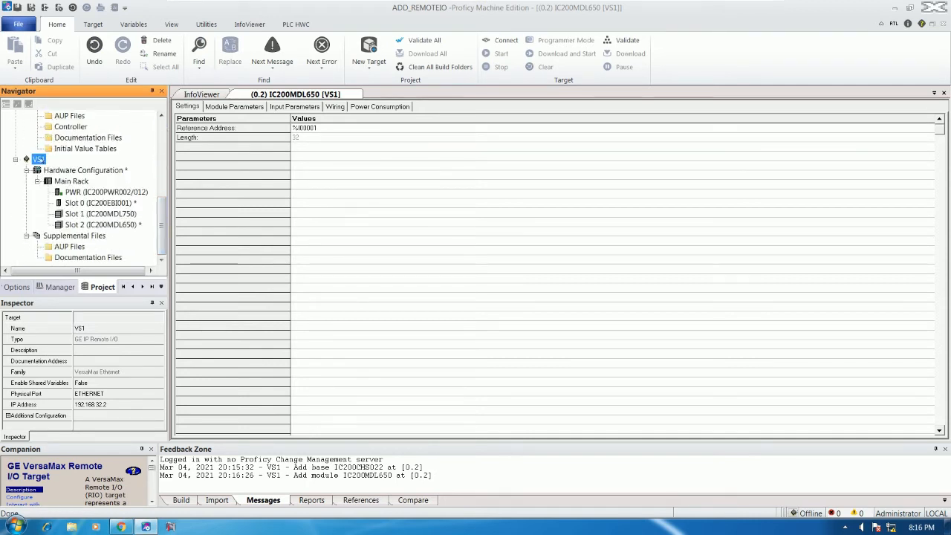
{"action": "right_click", "coordinate": [40, 160]}
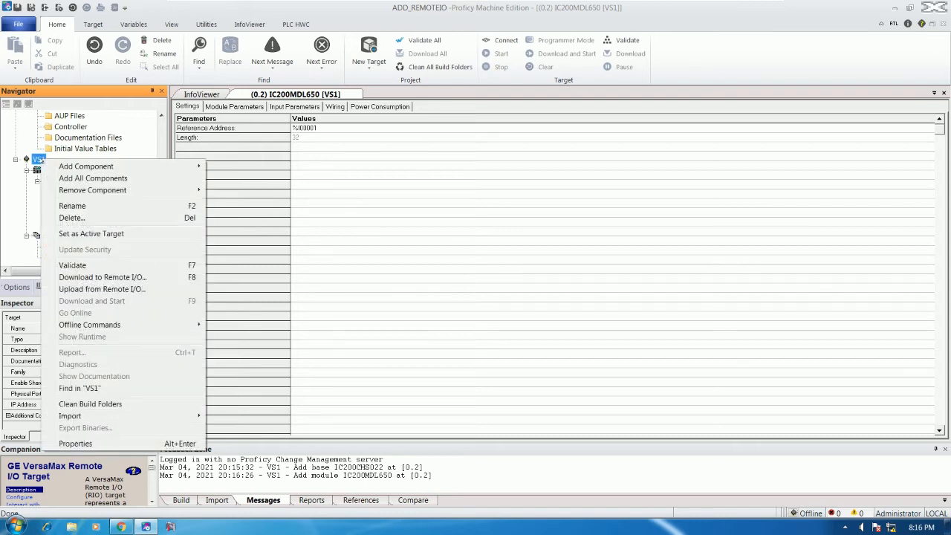
{"action": "left_click", "coordinate": [83, 235]}
{"action": "left_click_drag", "start_coordinate": [160, 223], "coordinate": [165, 138]}
{"action": "left_click", "coordinate": [43, 126]}
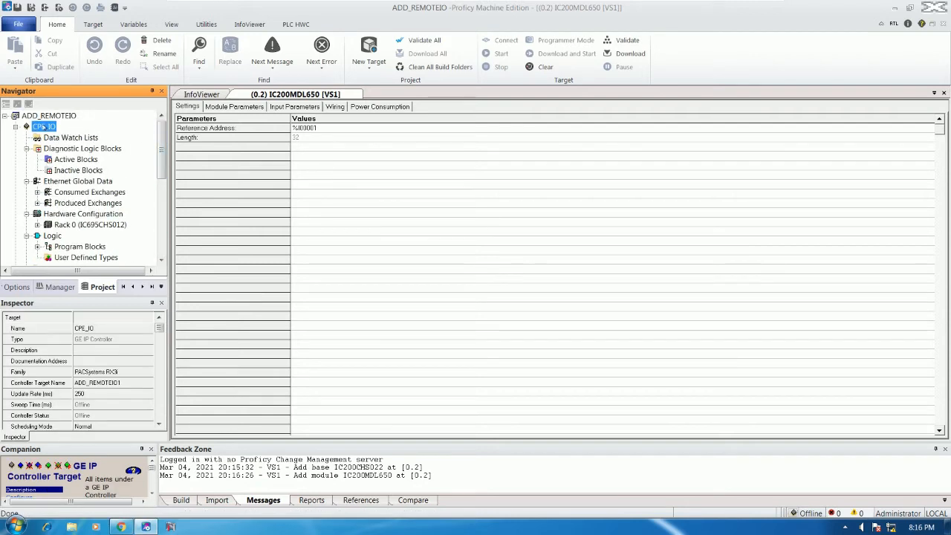
{"action": "right_click", "coordinate": [45, 128]}
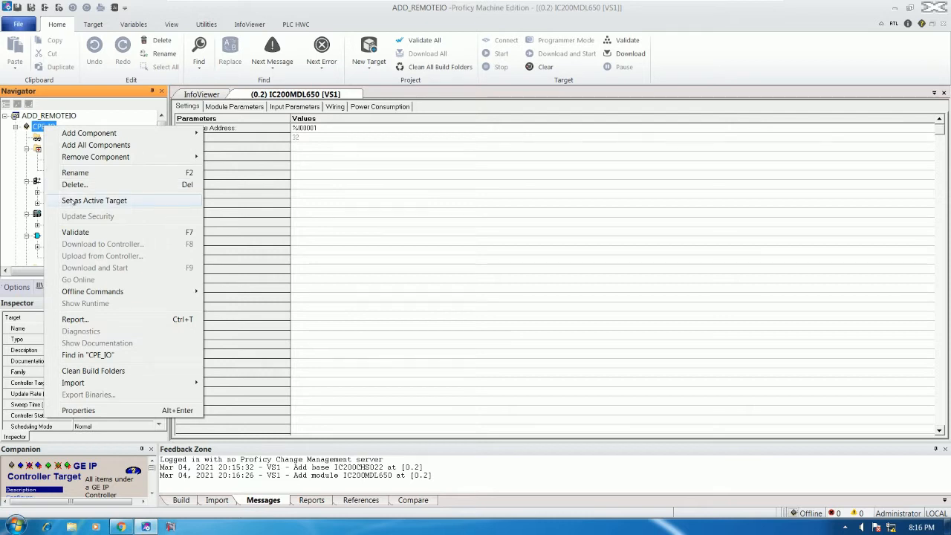
{"action": "left_click", "coordinate": [73, 201]}
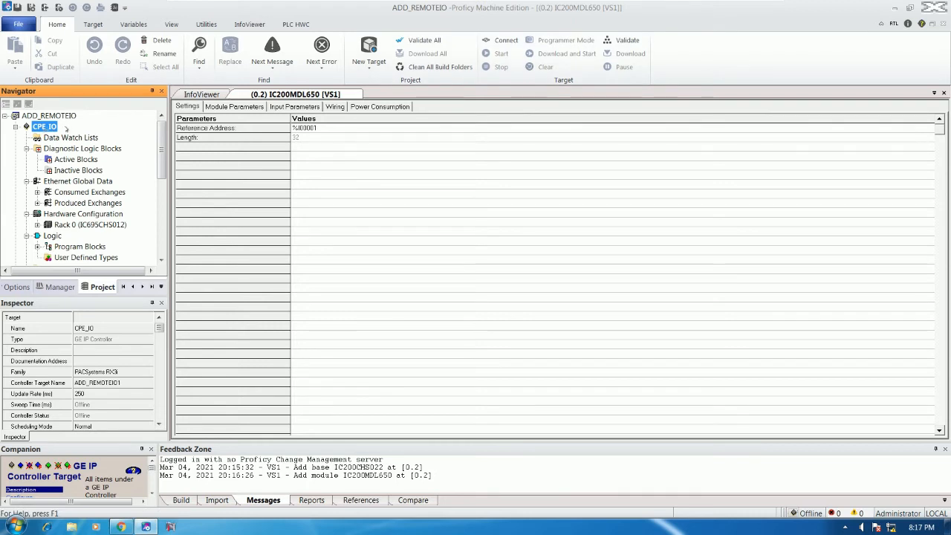
- Make VS1 the active target again and validate it with 0 errors and 0 warnings
{"action": "left_click_drag", "start_coordinate": [160, 143], "coordinate": [158, 230]}
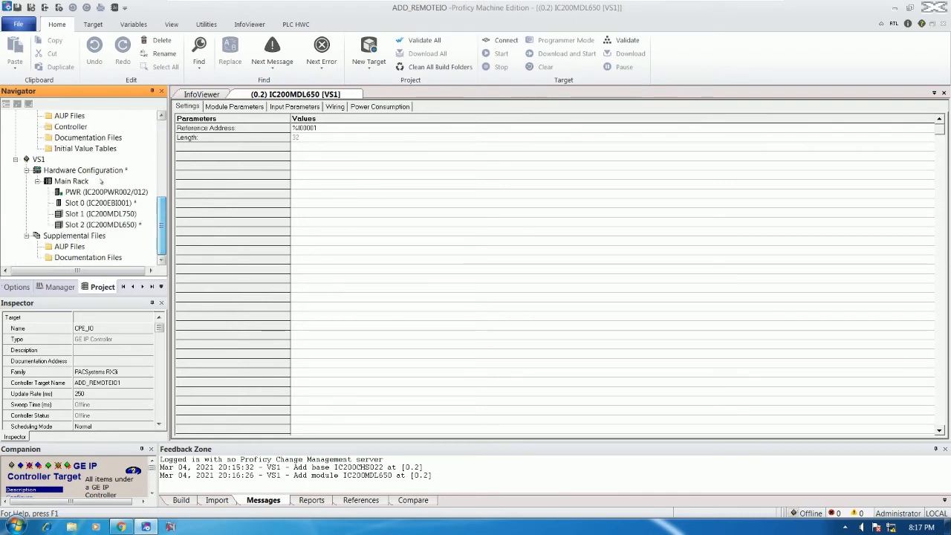
{"action": "right_click", "coordinate": [38, 160]}
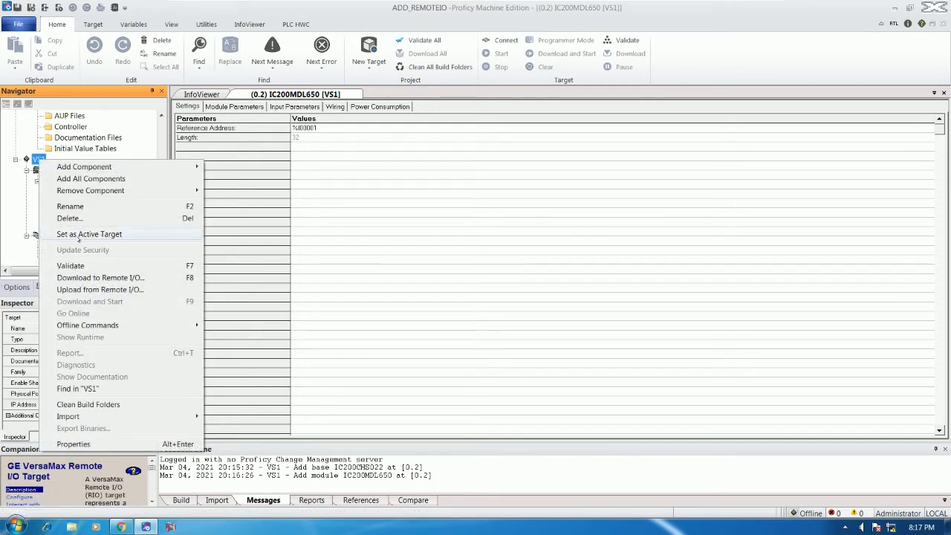
{"action": "left_click", "coordinate": [83, 235]}
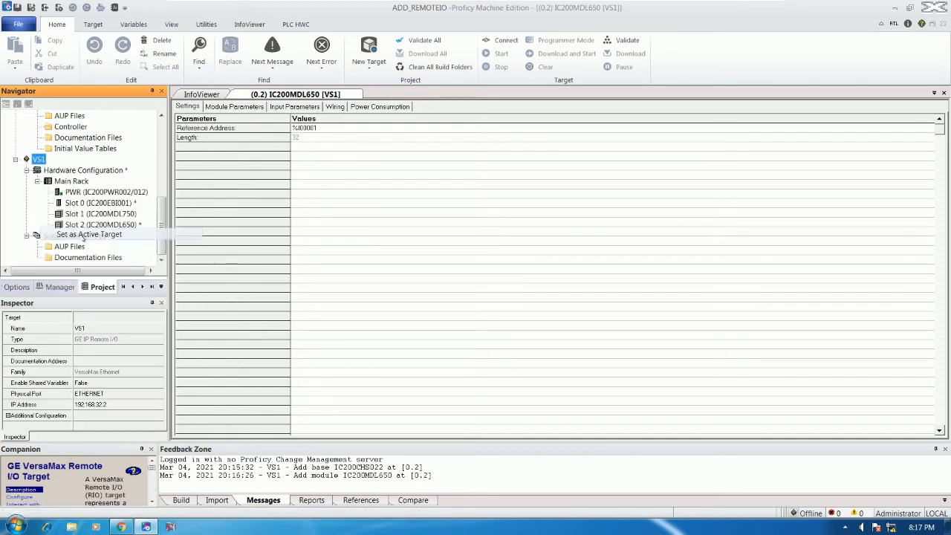
{"action": "right_click", "coordinate": [44, 159]}
{"action": "left_click", "coordinate": [84, 269]}
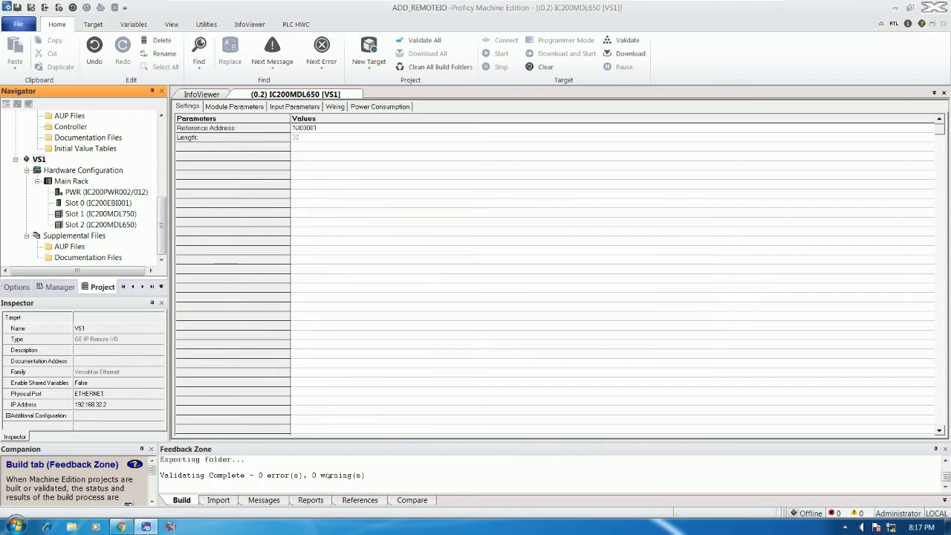
{"action": "left_click", "coordinate": [321, 475]}
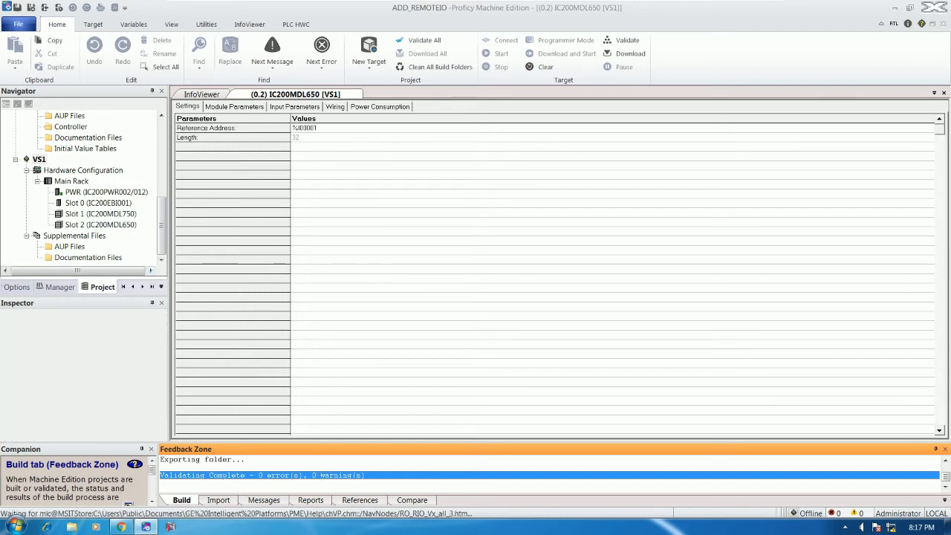
{"action": "left_click", "coordinate": [39, 158]}
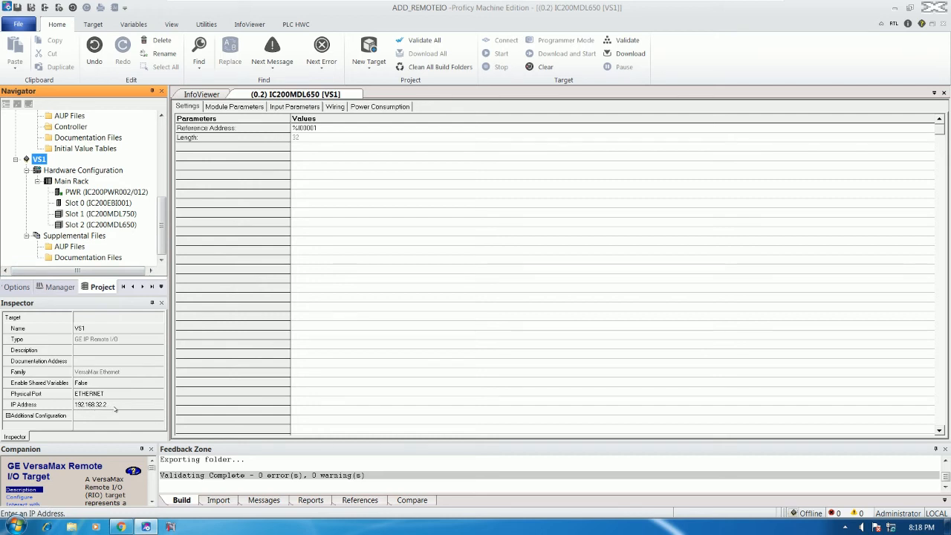
- Ping the remote I/O at 192.168.32.2 from cmd, getting four replies, then minimize the console
{"action": "key", "text": "super+r"}
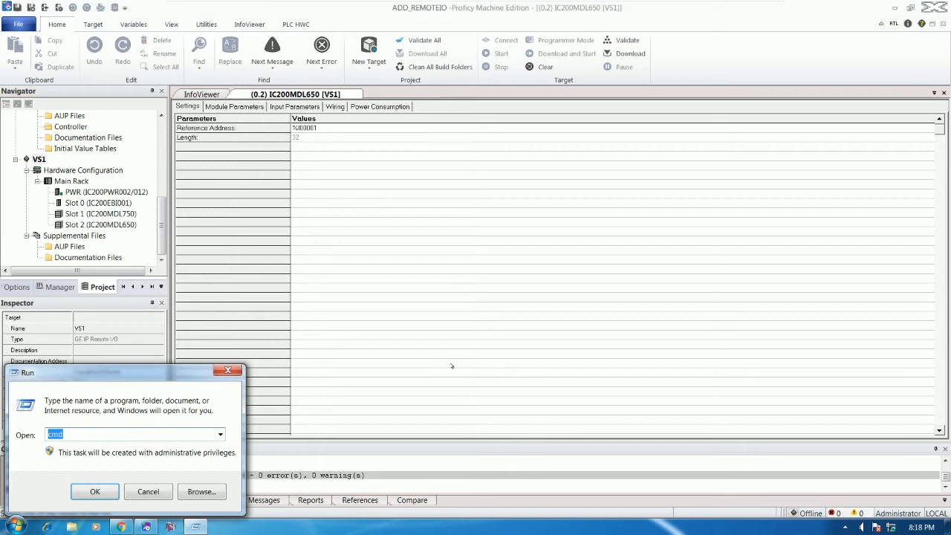
{"action": "key", "text": "Return"}
{"action": "type", "text": "ping 19"}
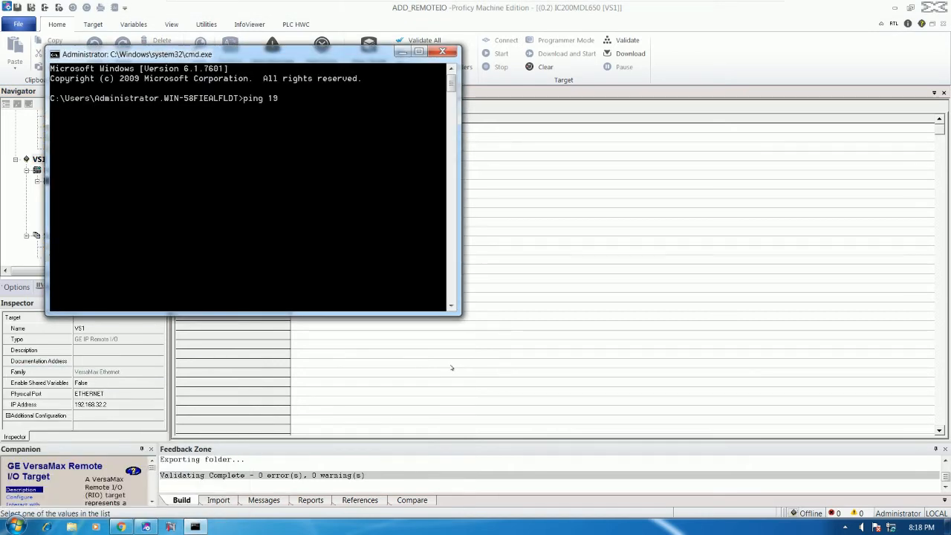
{"action": "type", "text": "2.168"}
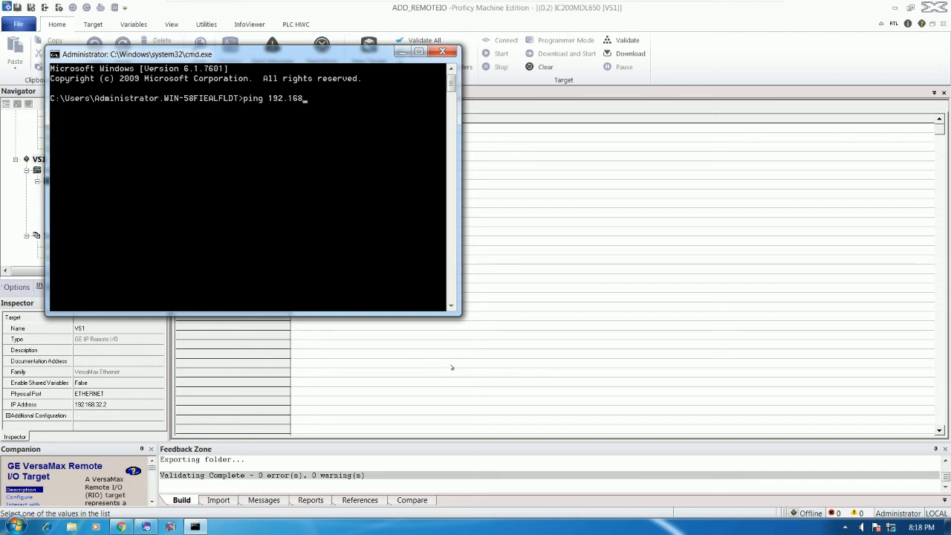
{"action": "type", "text": ".32.2"}
{"action": "key", "text": "Return"}
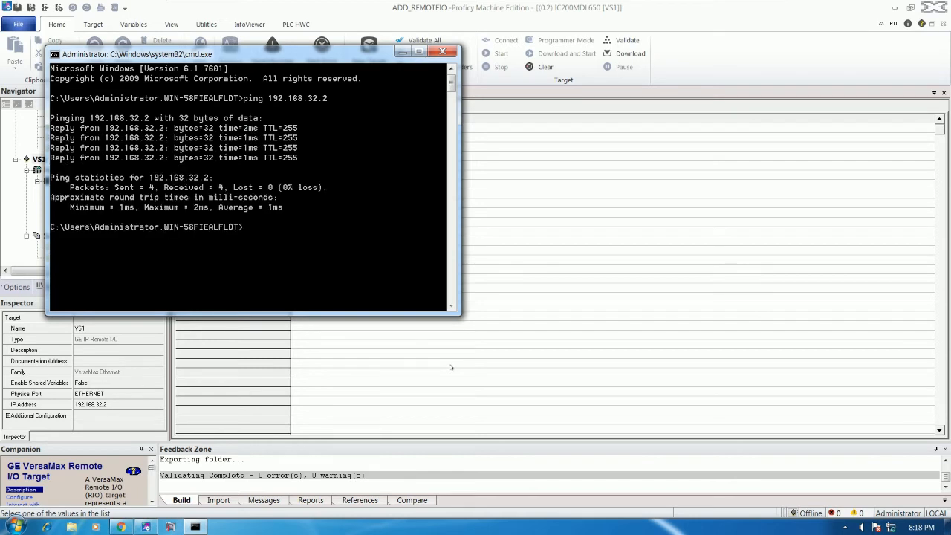
{"action": "left_click", "coordinate": [401, 53]}
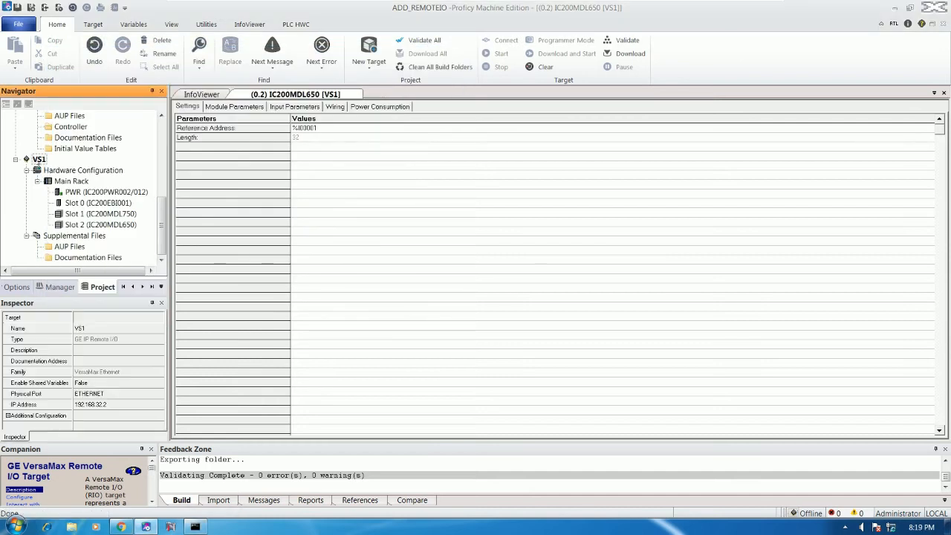
- Download the VS1 configuration to the remote I/O and confirm Download Complete with 0 errors
{"action": "right_click", "coordinate": [38, 159]}
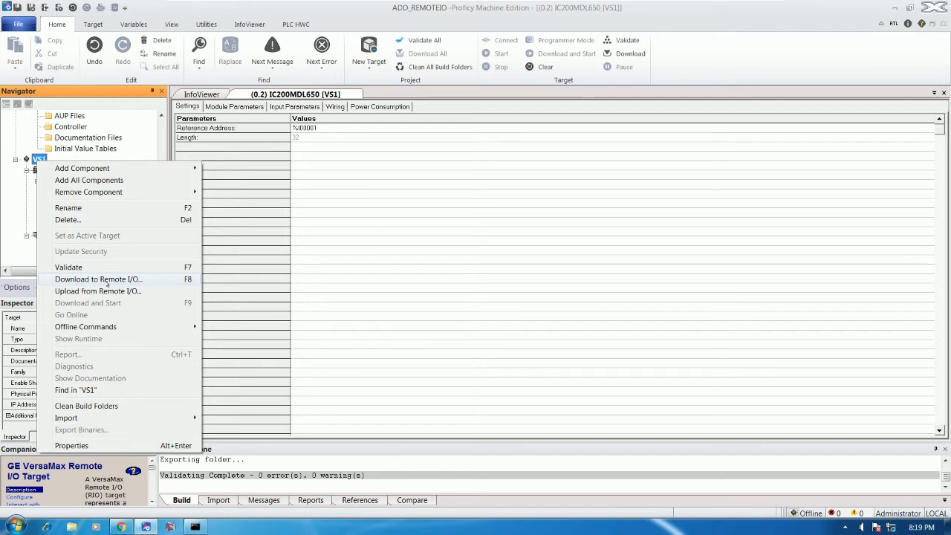
{"action": "left_click", "coordinate": [107, 279]}
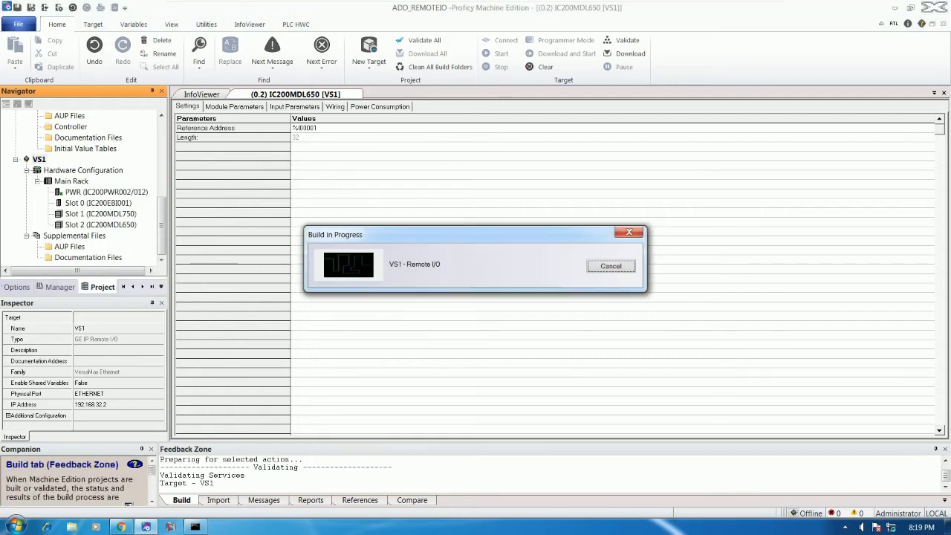
{"action": "left_click", "coordinate": [410, 353]}
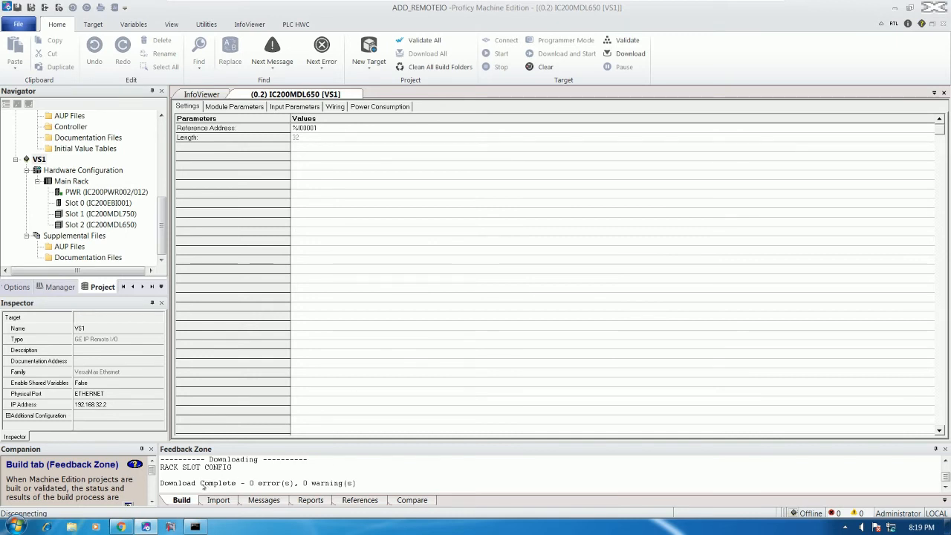
{"action": "left_click", "coordinate": [204, 484]}
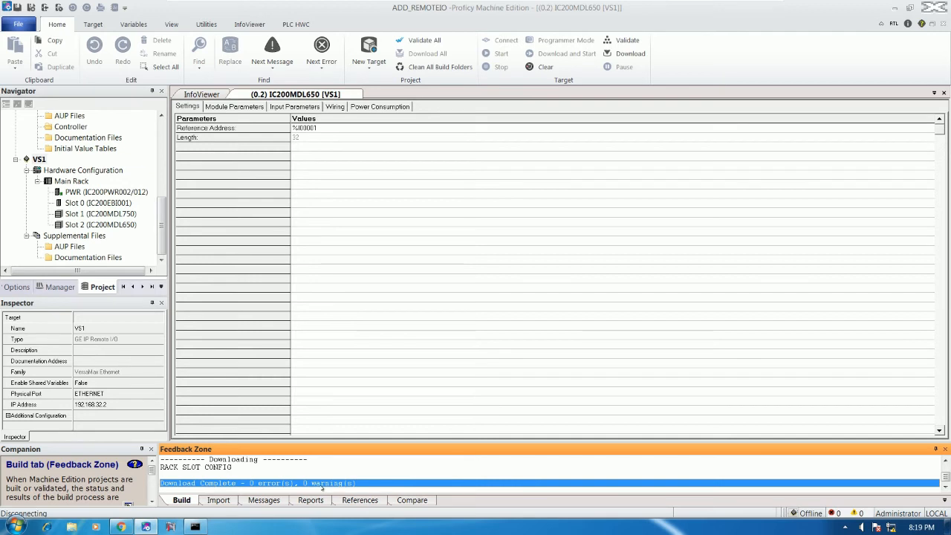
{"action": "left_click_drag", "start_coordinate": [161, 223], "coordinate": [164, 147]}
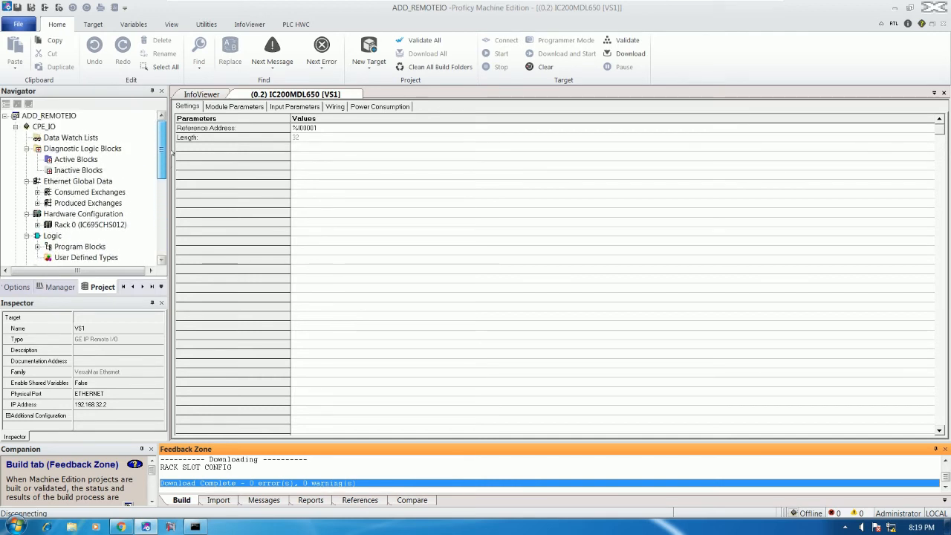
- Make CPE_IO the active target and open its VS1_CON consumed exchange for editing
{"action": "right_click", "coordinate": [34, 124]}
{"action": "left_click", "coordinate": [134, 190]}
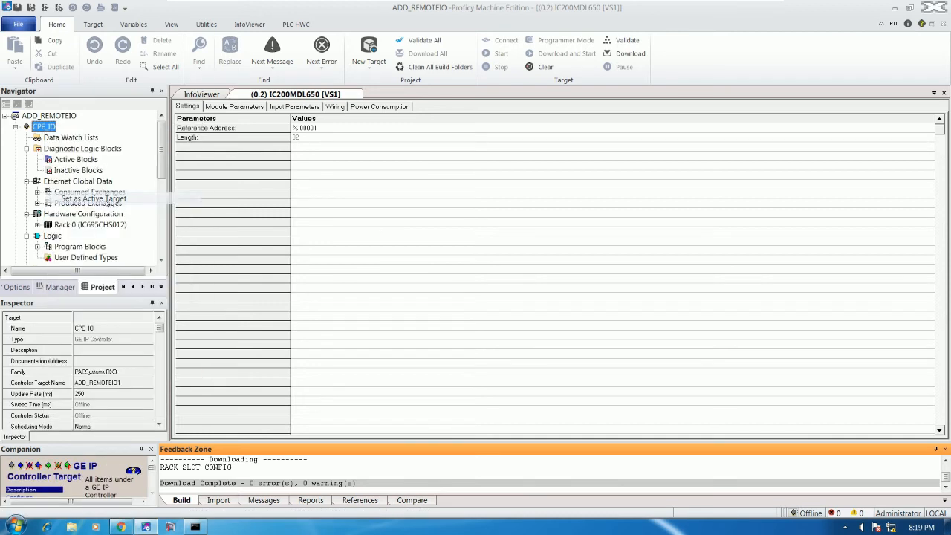
{"action": "left_click_drag", "start_coordinate": [164, 169], "coordinate": [163, 180]}
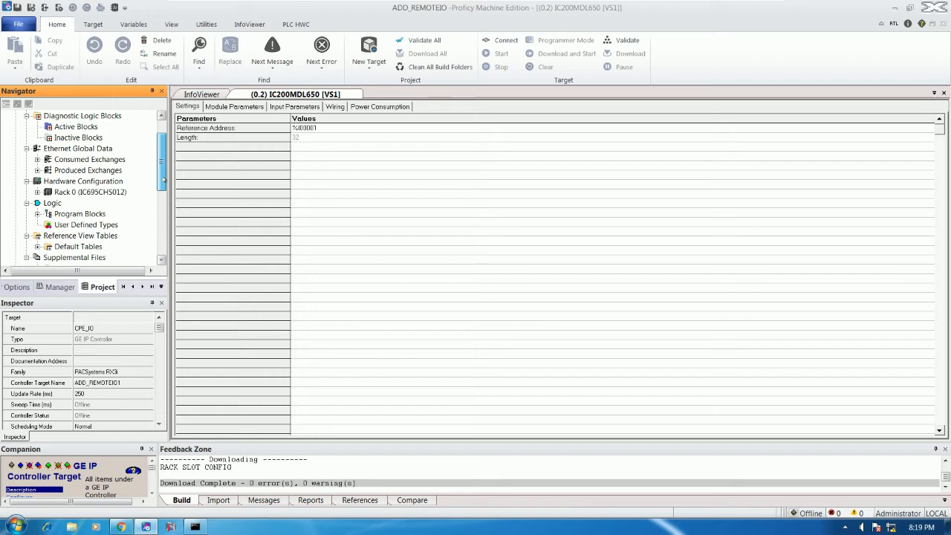
{"action": "double_click", "coordinate": [48, 159]}
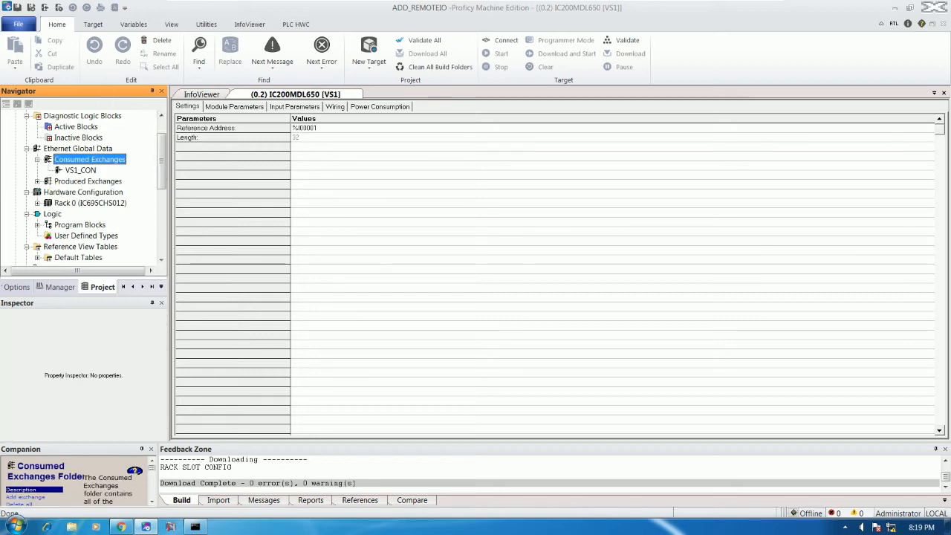
{"action": "left_click", "coordinate": [76, 170]}
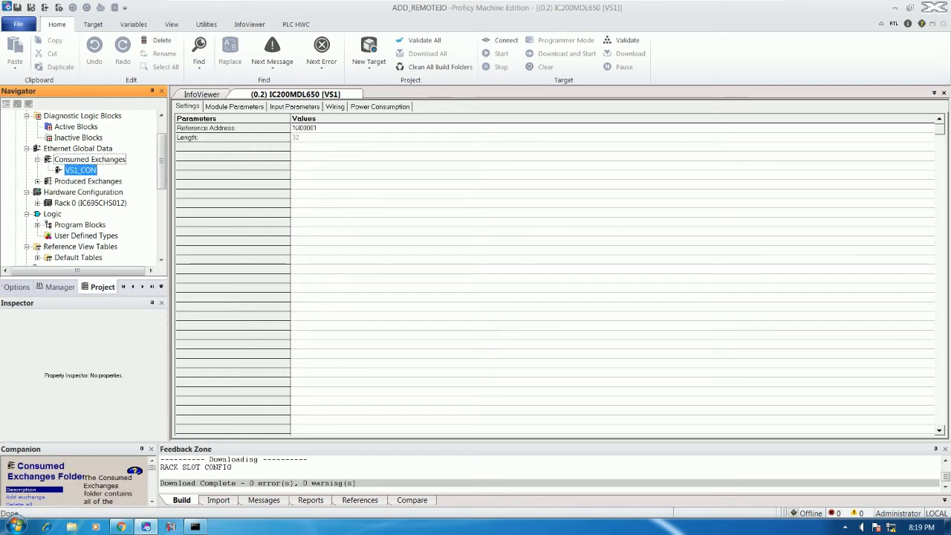
{"action": "double_click", "coordinate": [82, 172]}
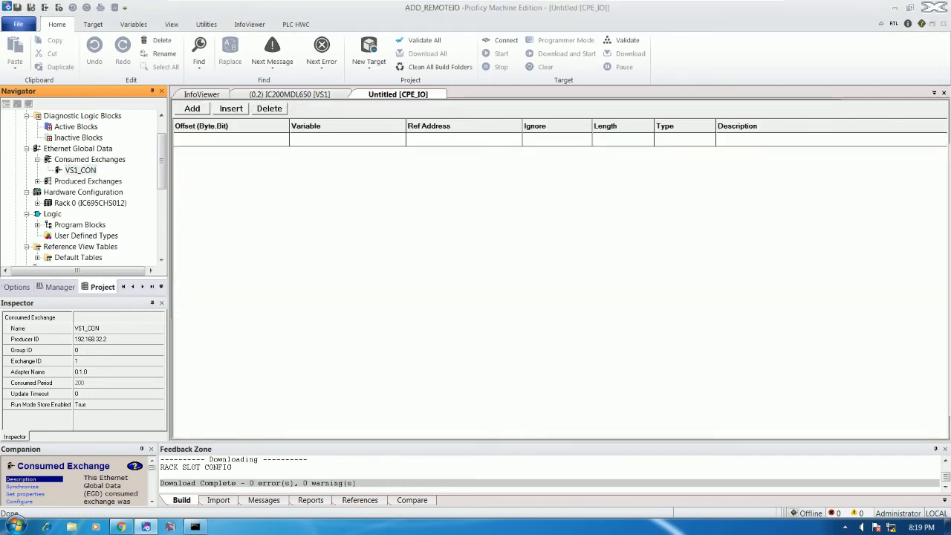
- Add a data range to VS1_CON with reference address %I00001 and length 32
{"action": "left_click", "coordinate": [192, 108]}
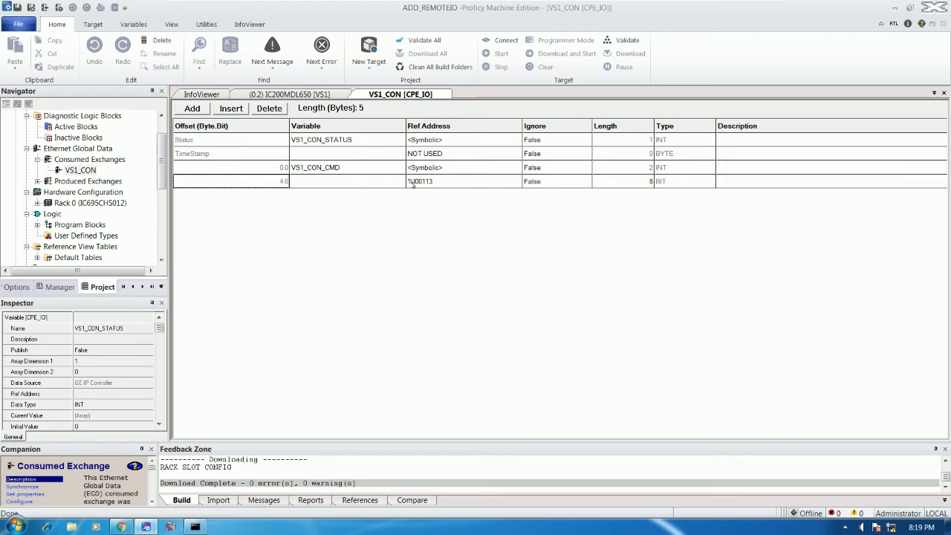
{"action": "double_click", "coordinate": [453, 181]}
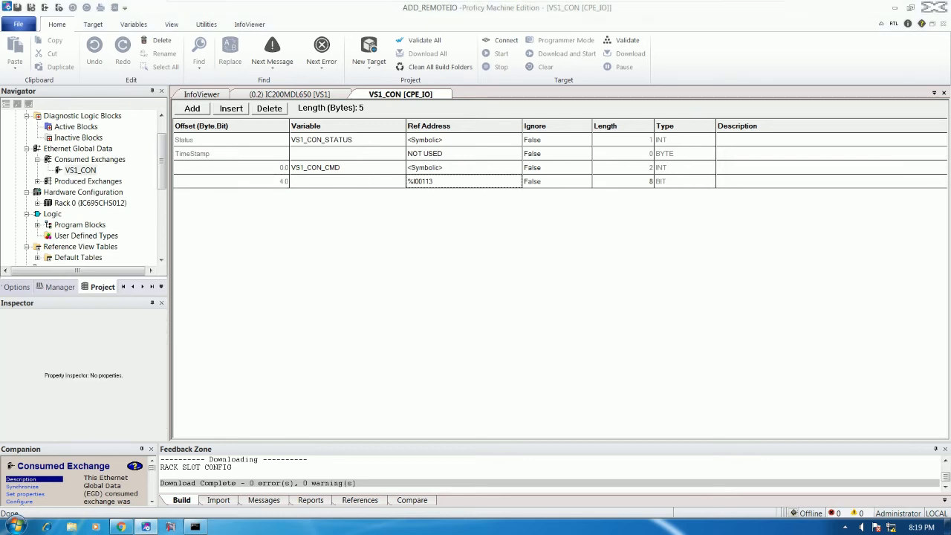
{"action": "left_click", "coordinate": [473, 227]}
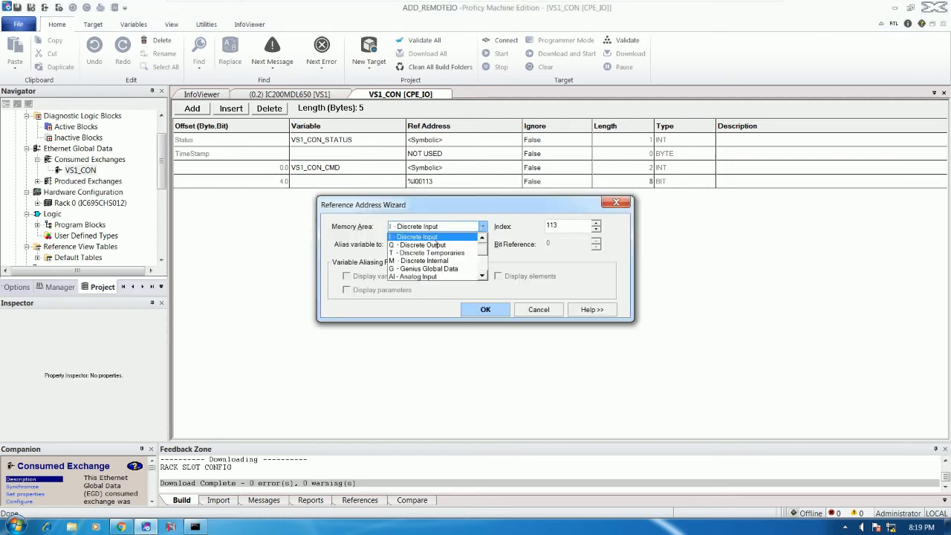
{"action": "key", "text": "Return"}
{"action": "key", "text": "Tab"}
{"action": "type", "text": "1"}
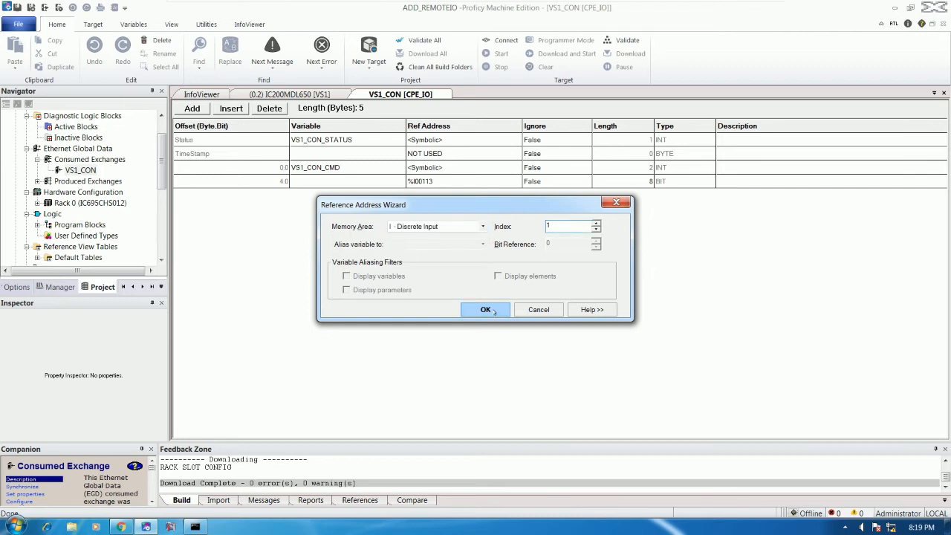
{"action": "left_click", "coordinate": [495, 310]}
{"action": "left_click", "coordinate": [595, 180]}
{"action": "double_click", "coordinate": [595, 181]}
{"action": "type", "text": "02"}
{"action": "left_click", "coordinate": [527, 211]}
- Validate the project with 0 errors and 0 warnings and review the CPE_IO properties
{"action": "scroll", "coordinate": [160, 178], "scroll_direction": "up", "scroll_amount": 2}
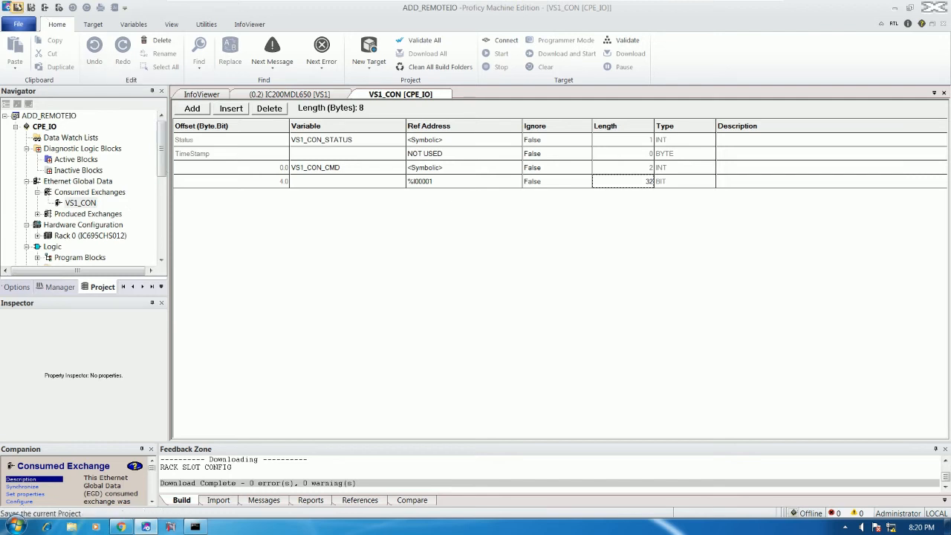
{"action": "left_click", "coordinate": [628, 41]}
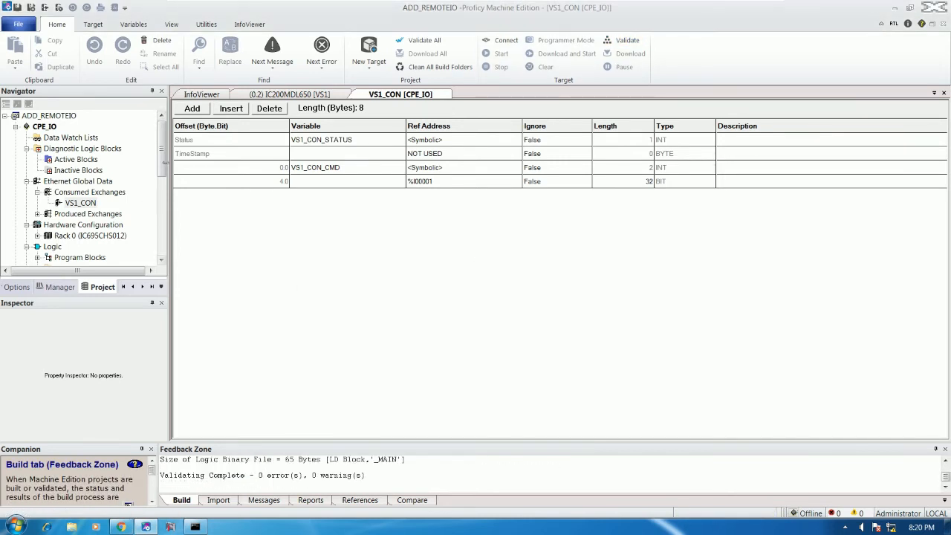
{"action": "left_click", "coordinate": [58, 128]}
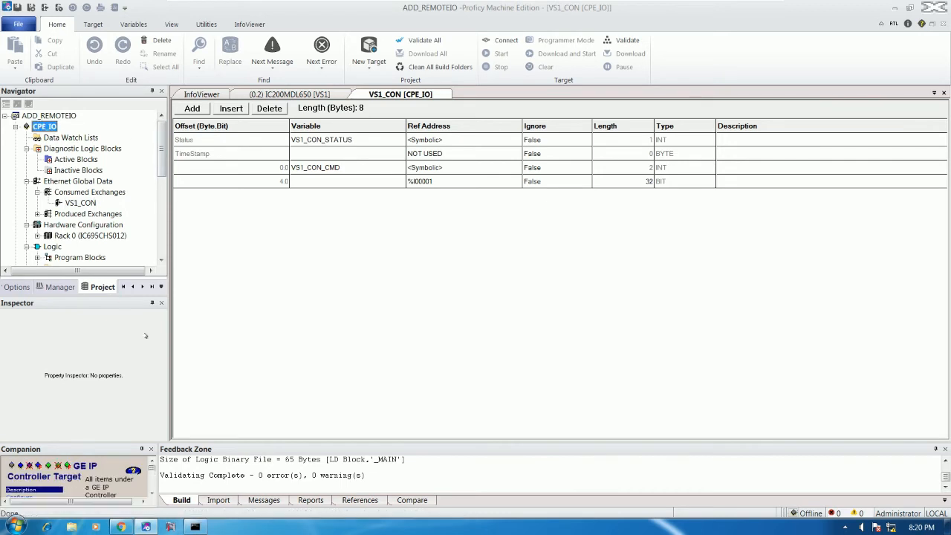
{"action": "scroll", "coordinate": [162, 371], "scroll_direction": "down", "scroll_amount": 3}
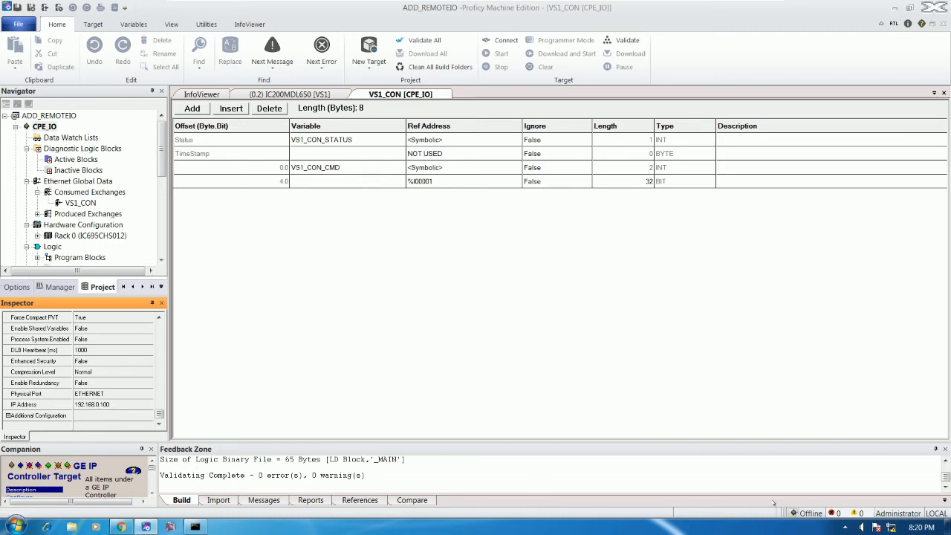
- View the Local Area Connection details from the Network and Sharing Center
{"action": "right_click", "coordinate": [891, 525]}
{"action": "left_click", "coordinate": [876, 518]}
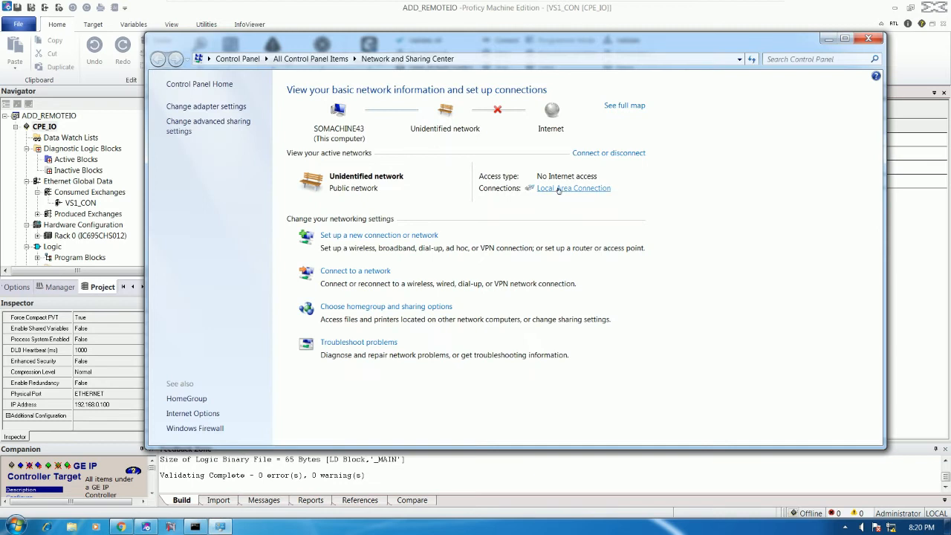
{"action": "left_click", "coordinate": [557, 189]}
{"action": "left_click", "coordinate": [413, 253]}
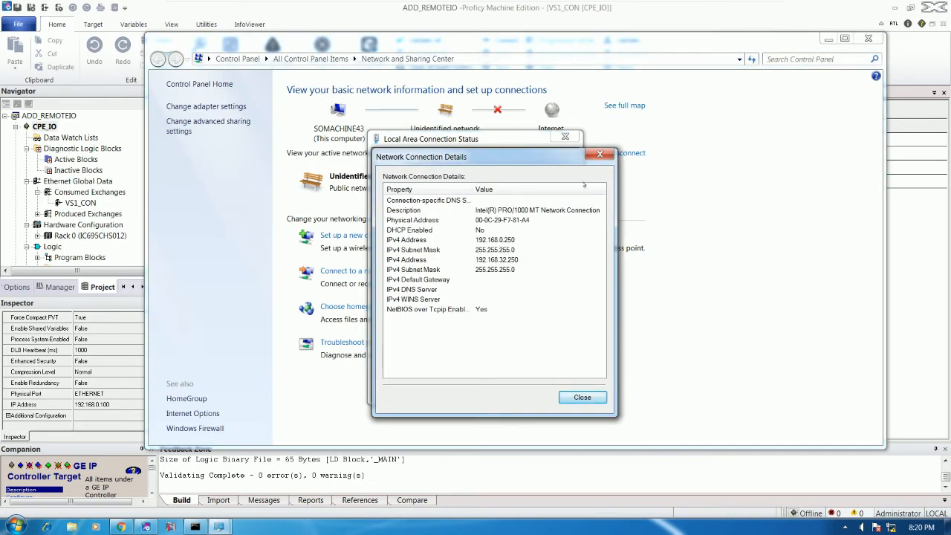
{"action": "left_click", "coordinate": [599, 154]}
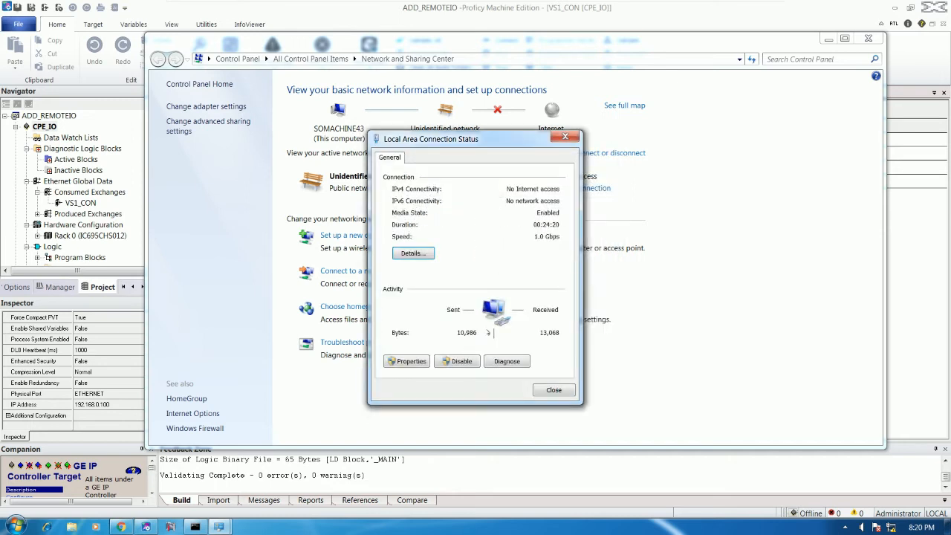
- Confirm the IPv4 addresses 192.168.0.250 and 192.168.32.250, close the network dialogs, and open Run
{"action": "left_click", "coordinate": [420, 363]}
{"action": "left_click", "coordinate": [472, 298]}
{"action": "left_click", "coordinate": [559, 336]}
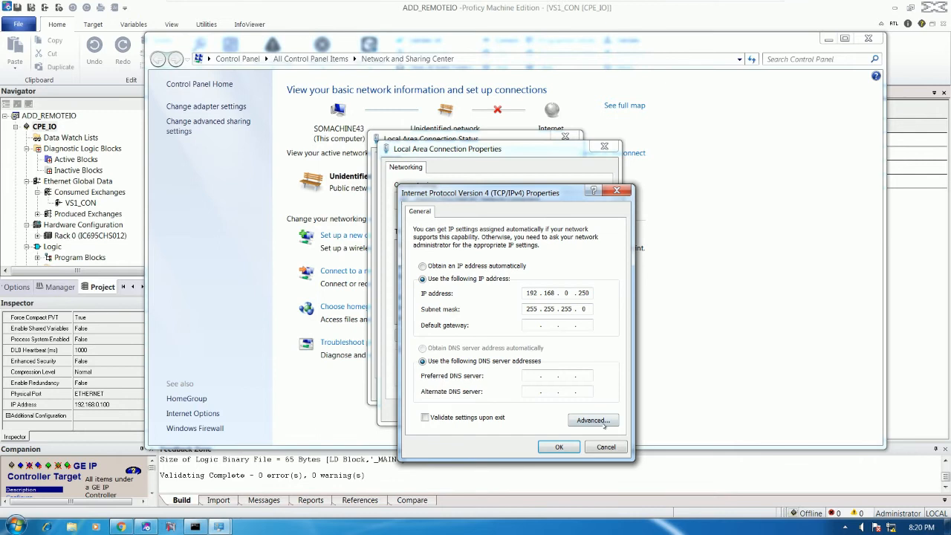
{"action": "key", "text": "alt+v"}
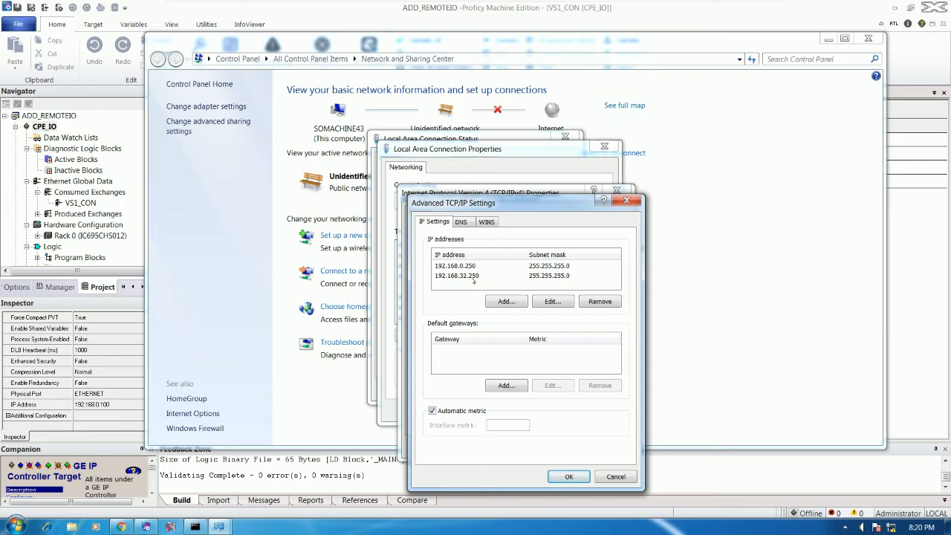
{"action": "left_click", "coordinate": [615, 476]}
{"action": "left_click", "coordinate": [605, 446]}
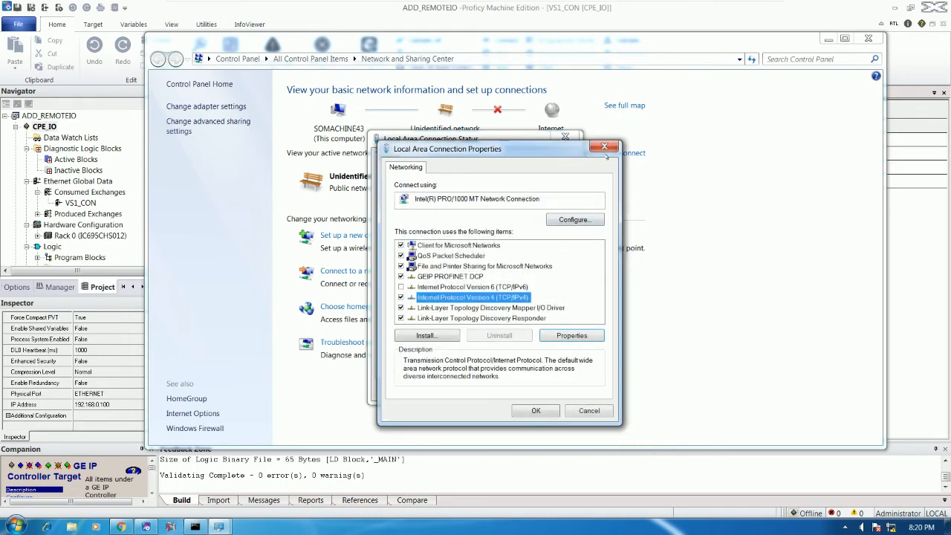
{"action": "left_click", "coordinate": [604, 147]}
{"action": "left_click", "coordinate": [565, 137]}
{"action": "left_click", "coordinate": [868, 38]}
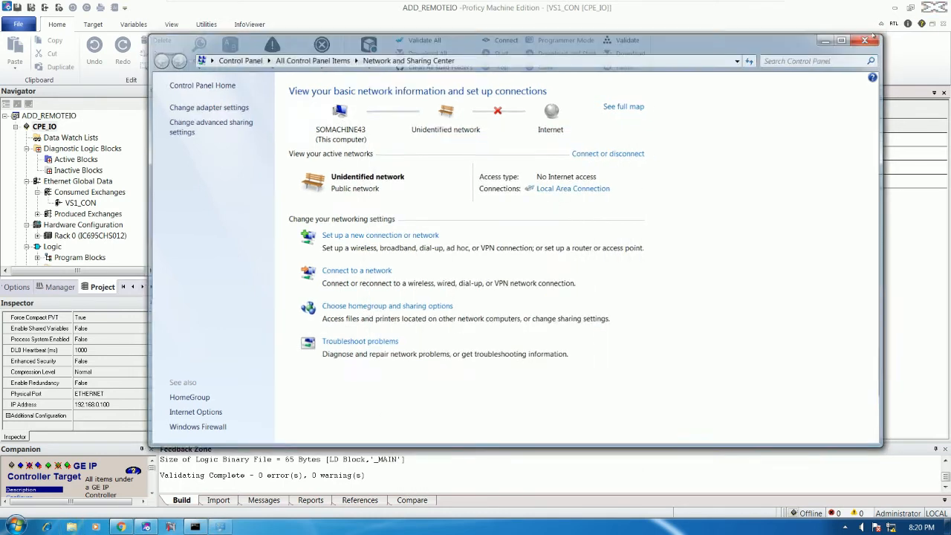
{"action": "key", "text": "super+r"}
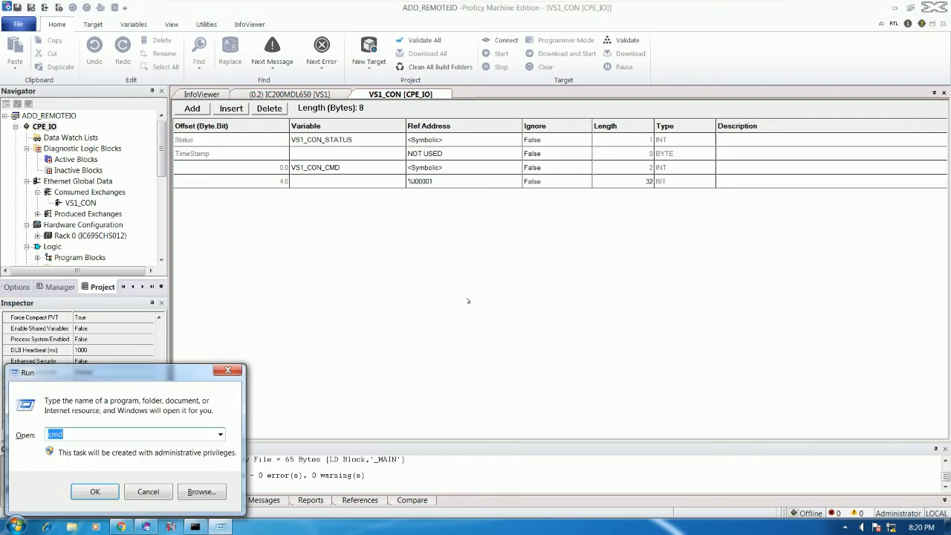
- Ping the controller at 192.168.0.100 until it replies, then connect Proficy to the IC695CPE330
{"action": "key", "text": "Return"}
{"action": "type", "text": "ping 192.168.0.100"}
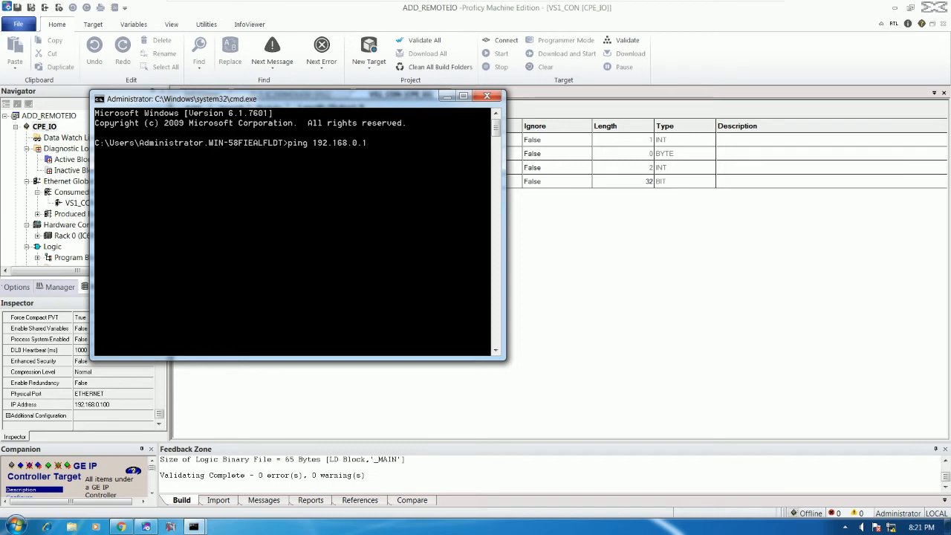
{"action": "key", "text": "Return"}
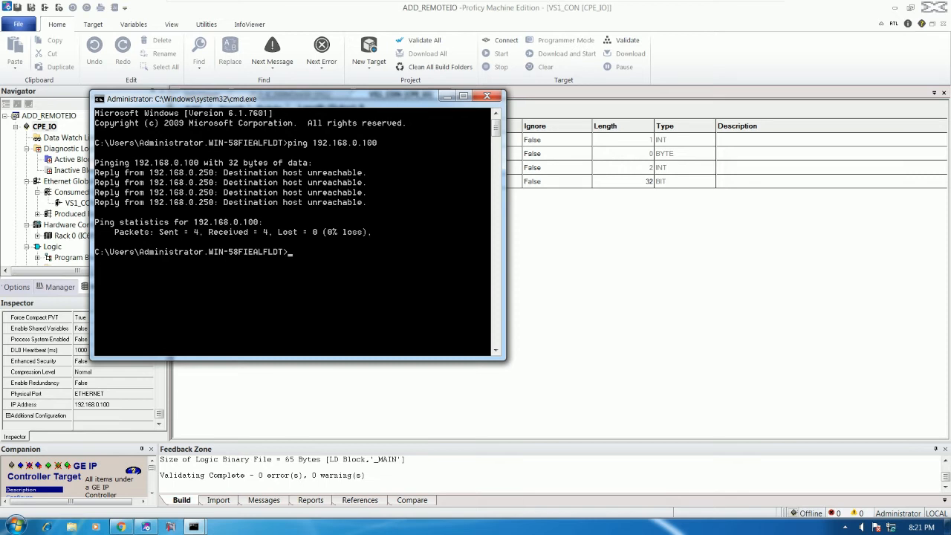
{"action": "key", "text": "Up"}
{"action": "key", "text": "Return"}
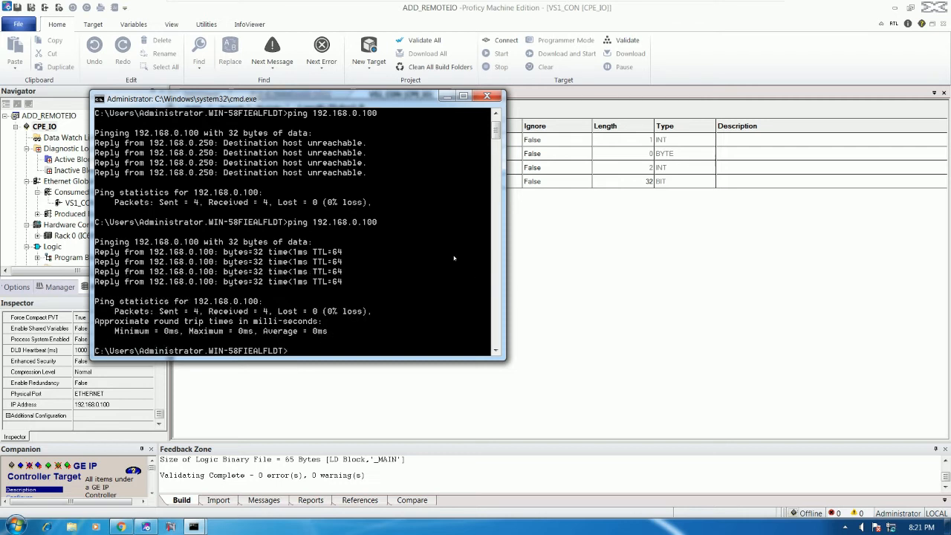
{"action": "left_click", "coordinate": [446, 96]}
{"action": "left_click", "coordinate": [503, 40]}
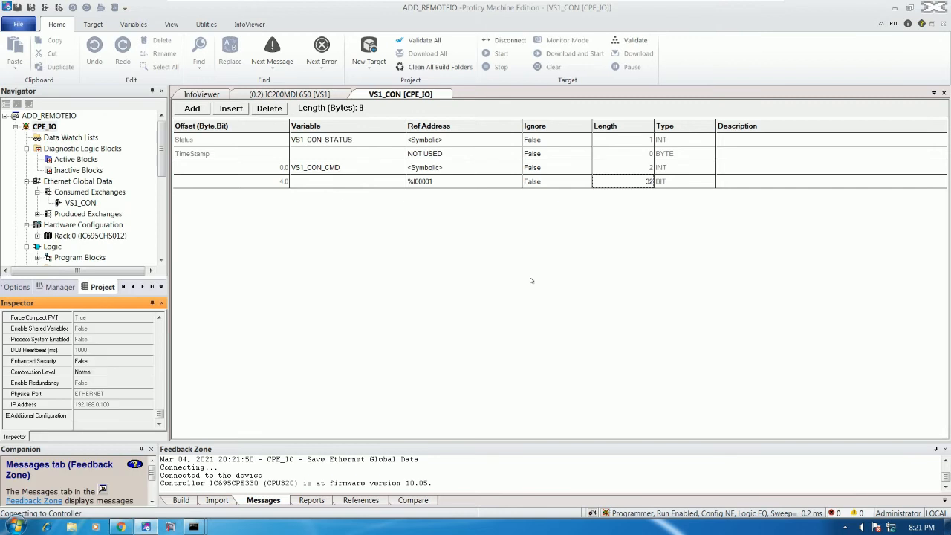
- Download the CPE_IO project to the controller as a run-mode store, finishing with 0 errors
{"action": "left_click", "coordinate": [638, 54]}
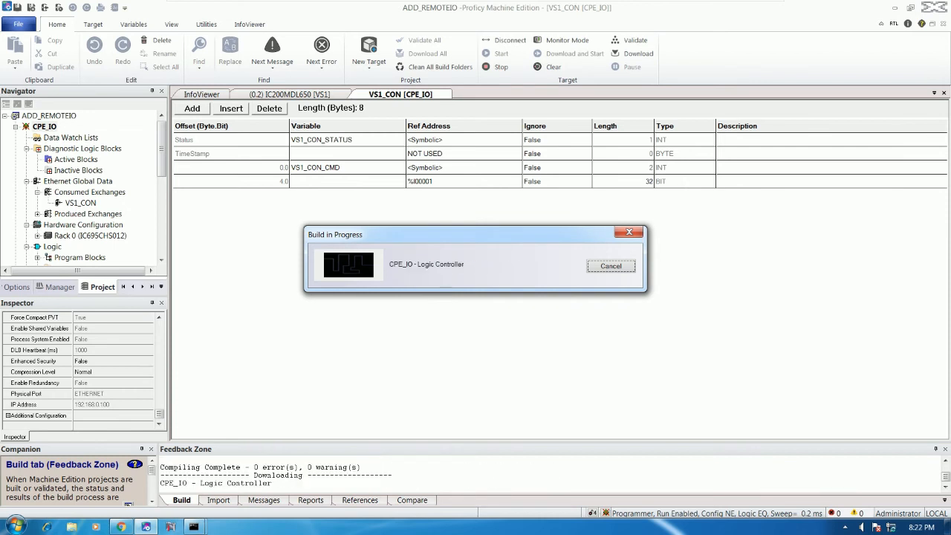
{"action": "left_click", "coordinate": [470, 312]}
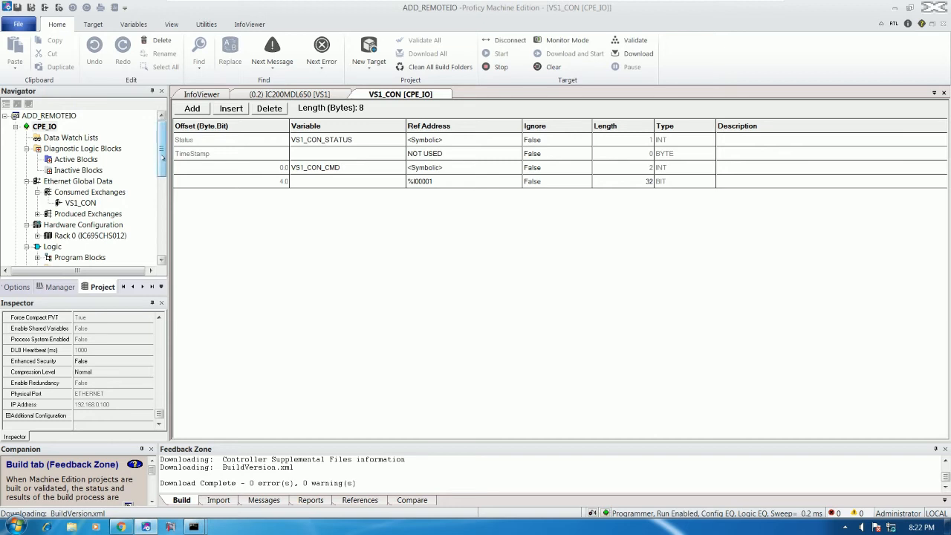
{"action": "left_click_drag", "start_coordinate": [163, 157], "coordinate": [163, 201]}
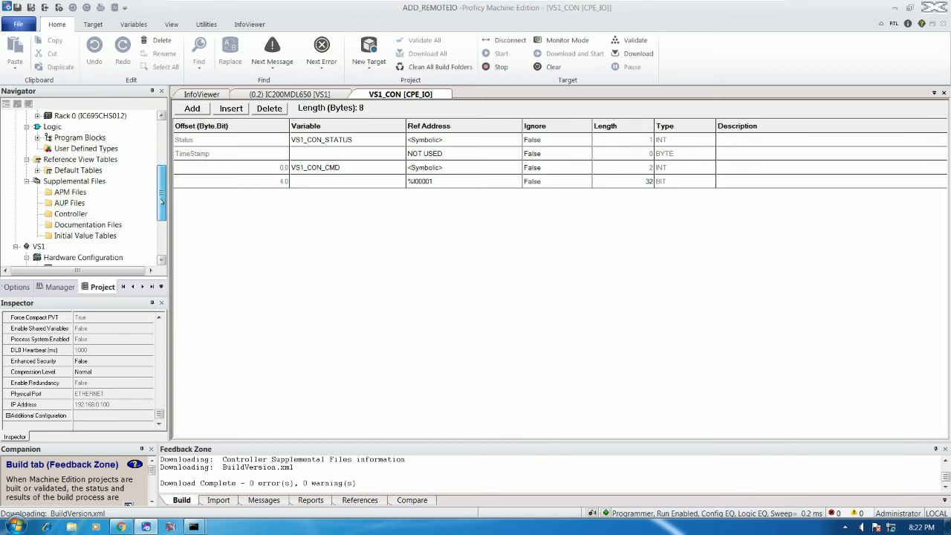
- Browse the Default Tables and view, then close, the %I - Input reference table
{"action": "left_click", "coordinate": [80, 159]}
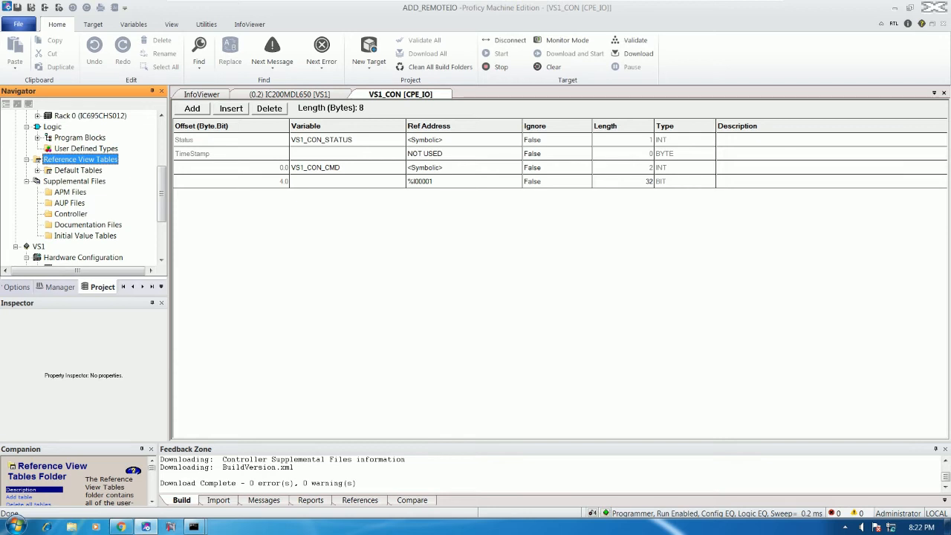
{"action": "double_click", "coordinate": [41, 172]}
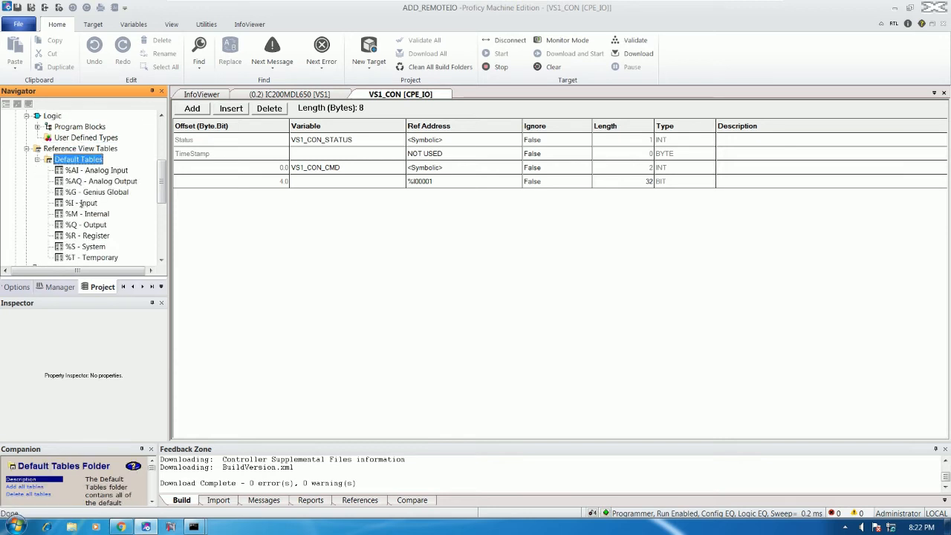
{"action": "left_click", "coordinate": [80, 204]}
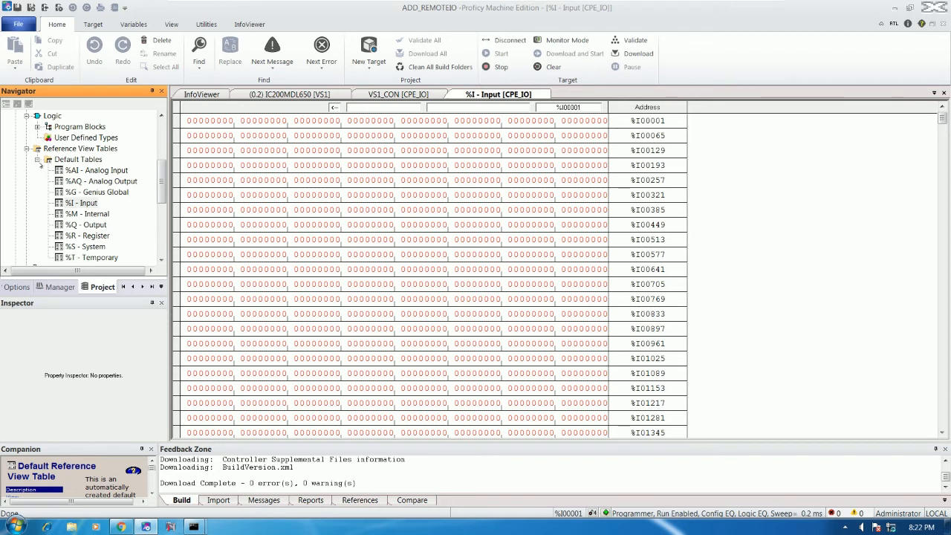
{"action": "left_click", "coordinate": [37, 159]}
{"action": "scroll", "coordinate": [160, 196], "scroll_direction": "up", "scroll_amount": 1}
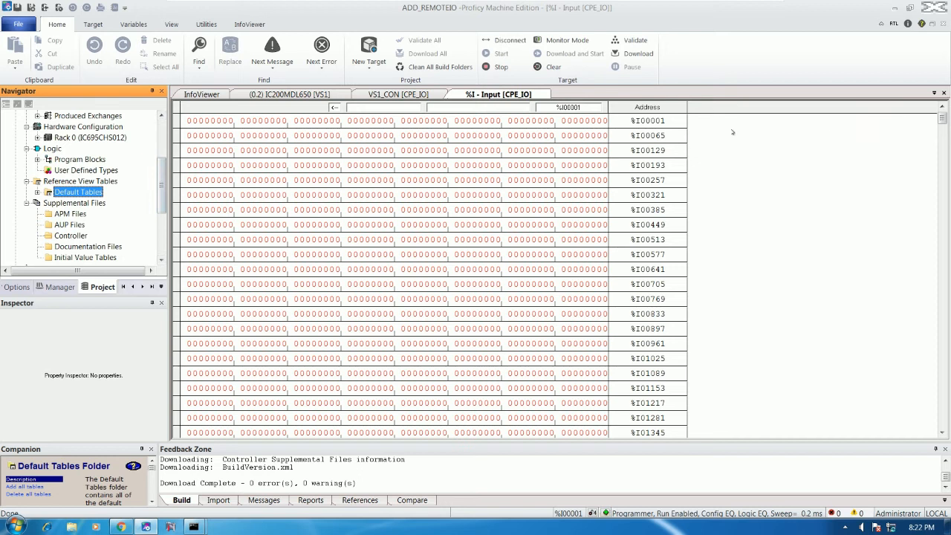
{"action": "key", "text": "ctrl+Tab"}
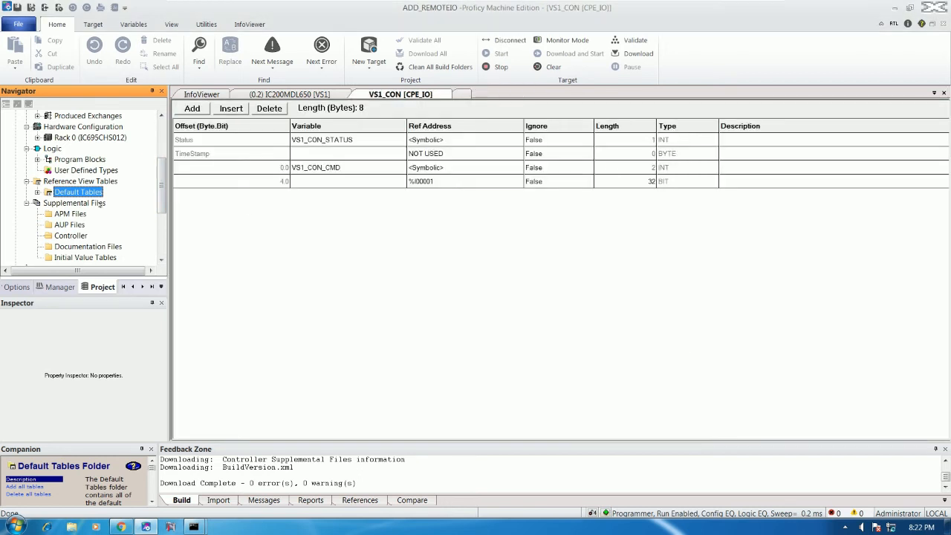
- Create a new reference view table named TEST and open it
{"action": "right_click", "coordinate": [102, 183]}
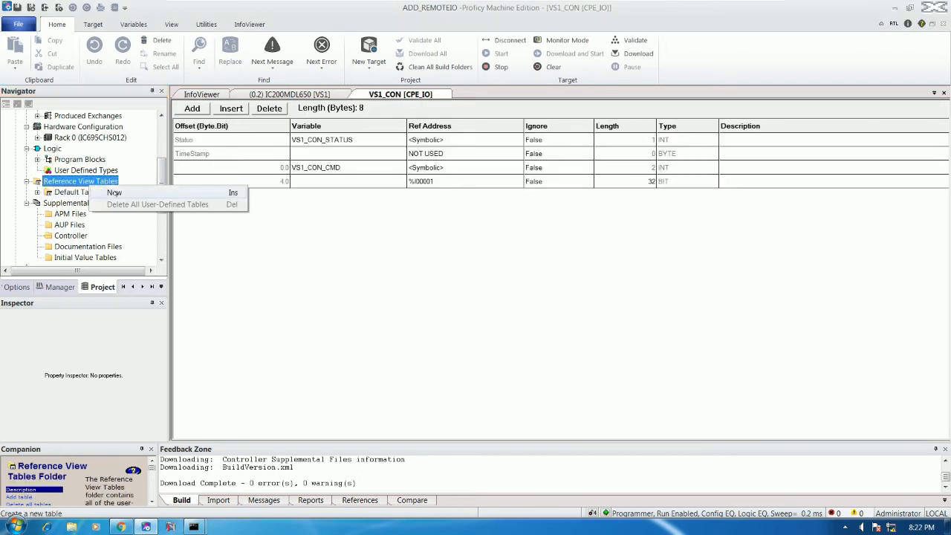
{"action": "left_click", "coordinate": [114, 194]}
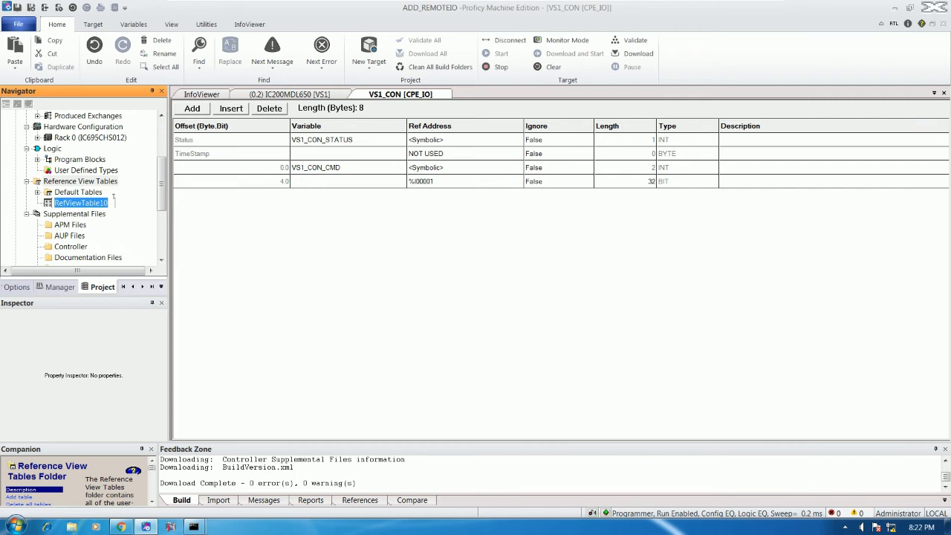
{"action": "type", "text": "T"}
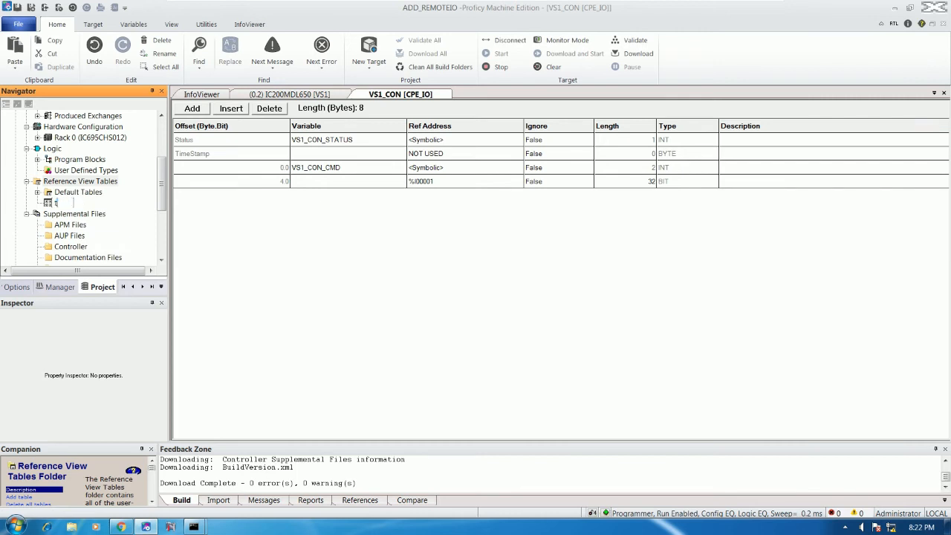
{"action": "type", "text": "EST"}
{"action": "key", "text": "Return"}
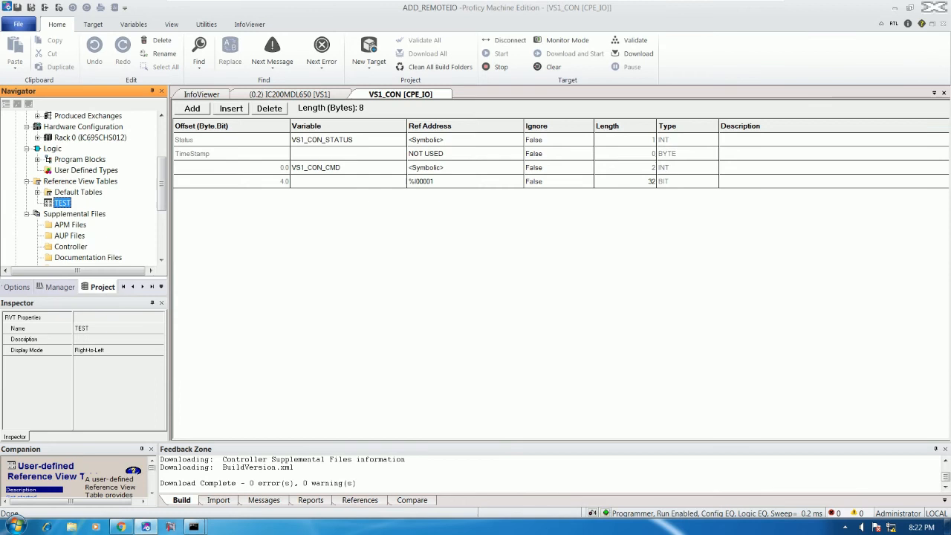
{"action": "double_click", "coordinate": [62, 203]}
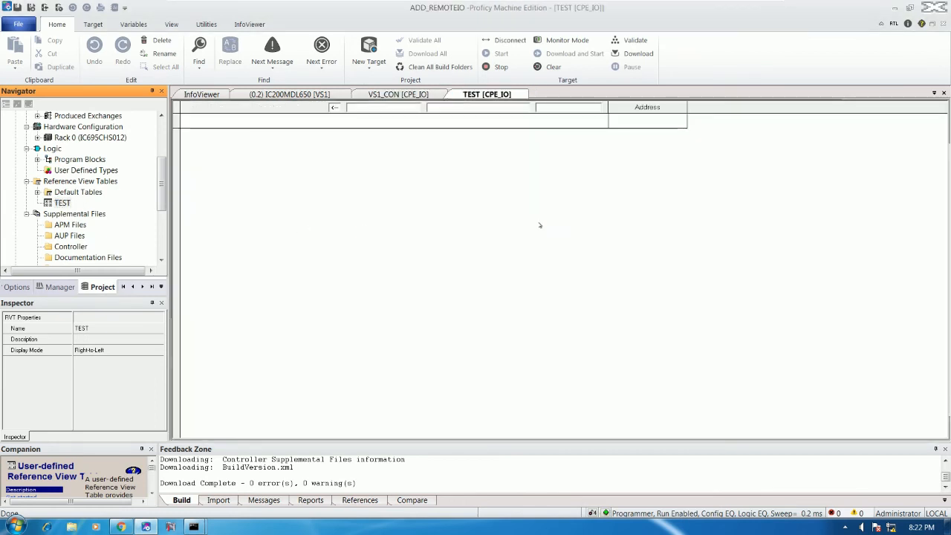
- Add address %I00001 to the TEST table's first row and select it for monitoring
{"action": "left_click", "coordinate": [635, 121]}
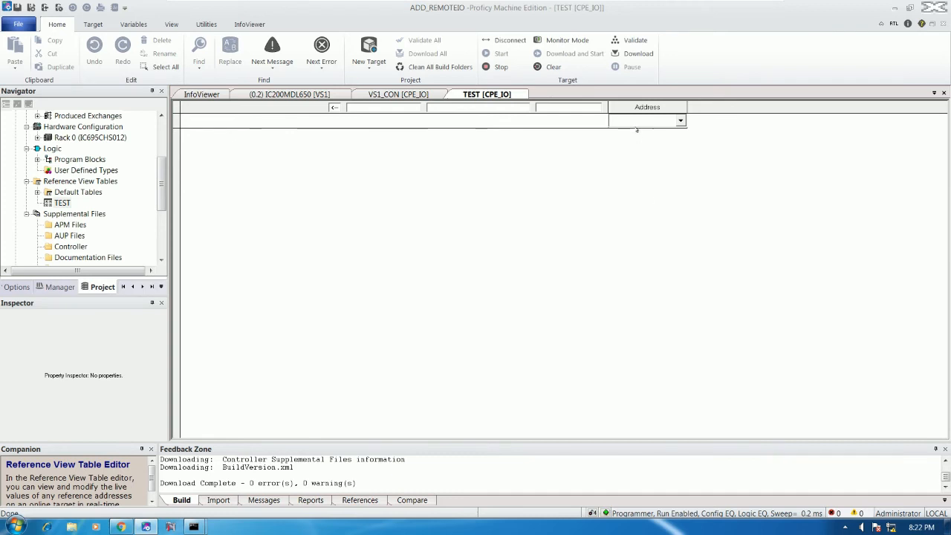
{"action": "type", "text": "%"}
{"action": "type", "text": "I00001"}
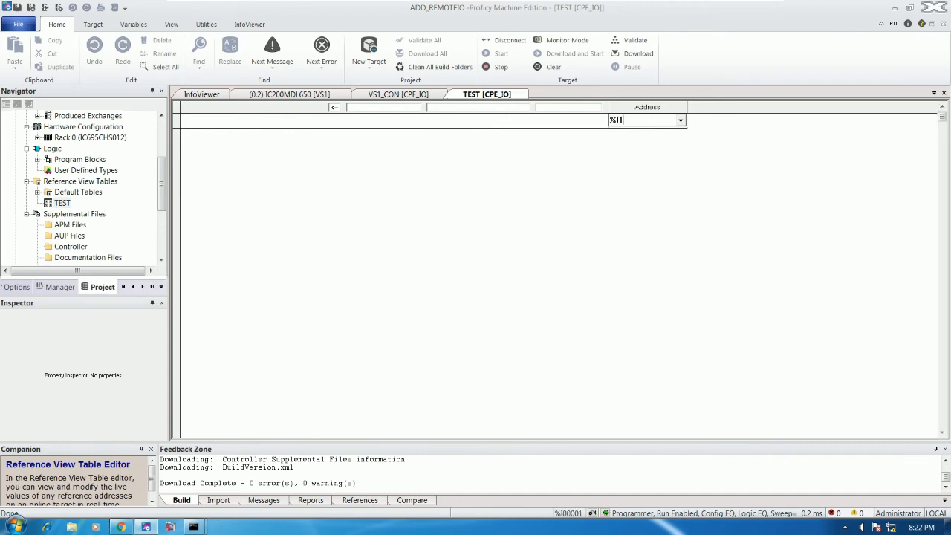
{"action": "key", "text": "Return"}
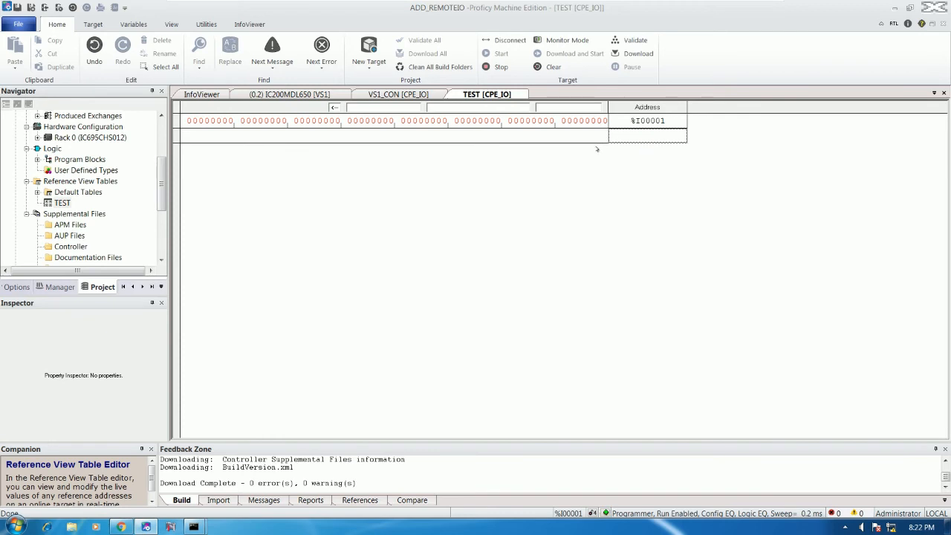
{"action": "left_click", "coordinate": [606, 124]}
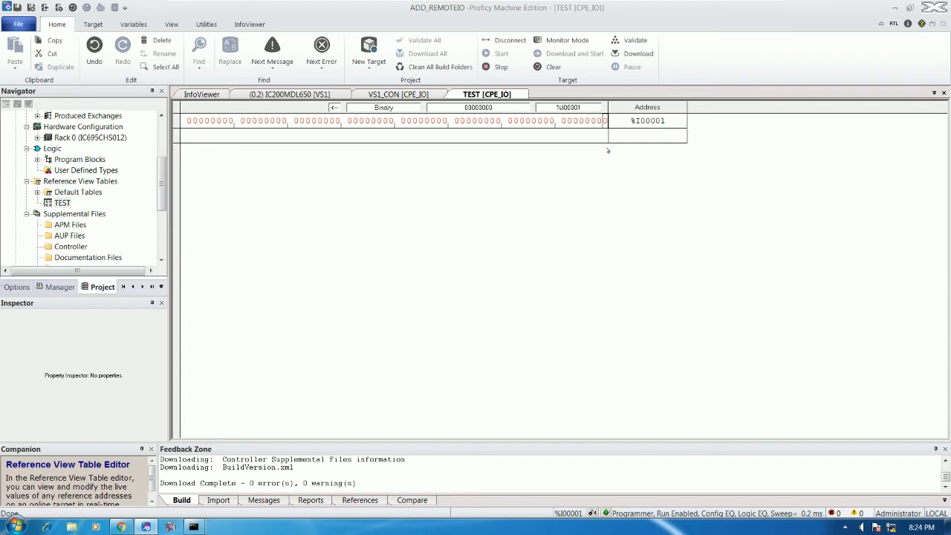
- Go offline from the controller and open the _MAIN ladder program
{"action": "left_click", "coordinate": [505, 40]}
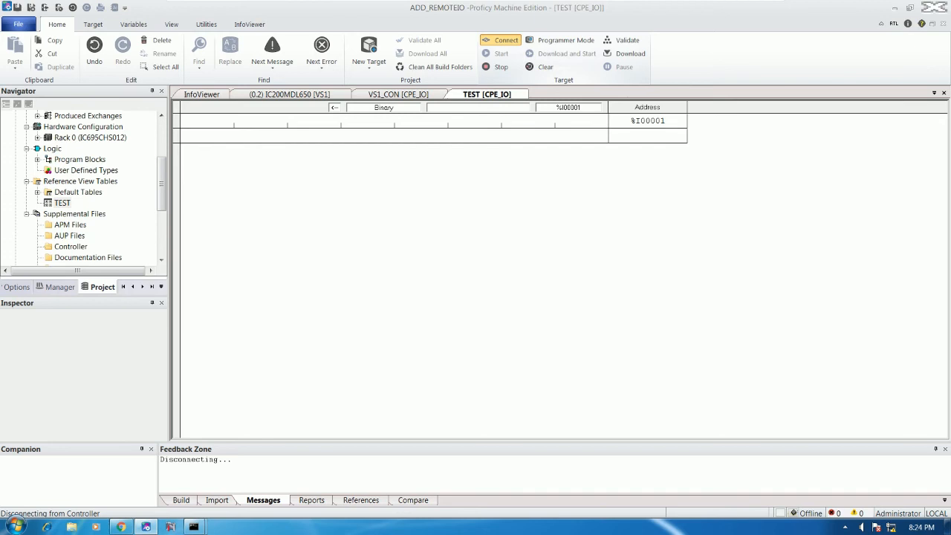
{"action": "scroll", "coordinate": [165, 191], "scroll_direction": "up", "scroll_amount": 2}
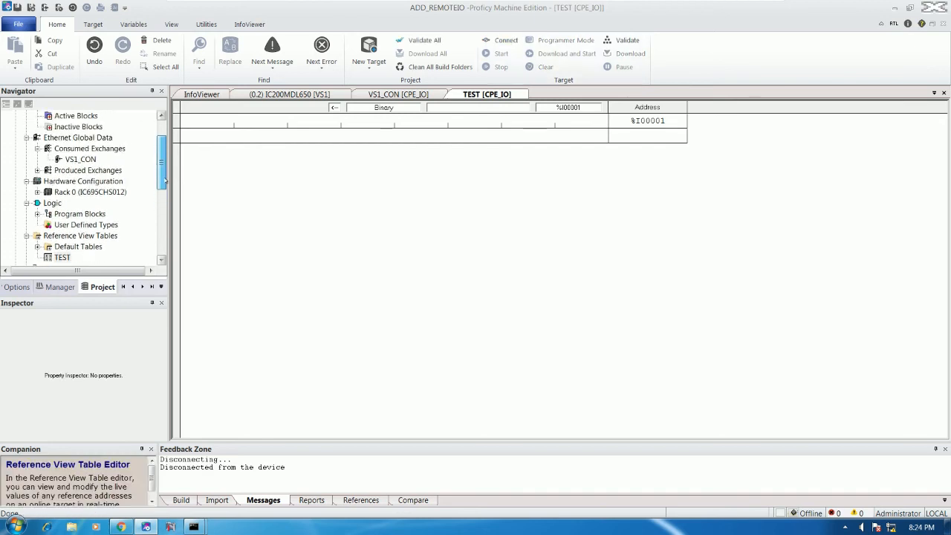
{"action": "scroll", "coordinate": [76, 195], "scroll_direction": "down", "scroll_amount": 2}
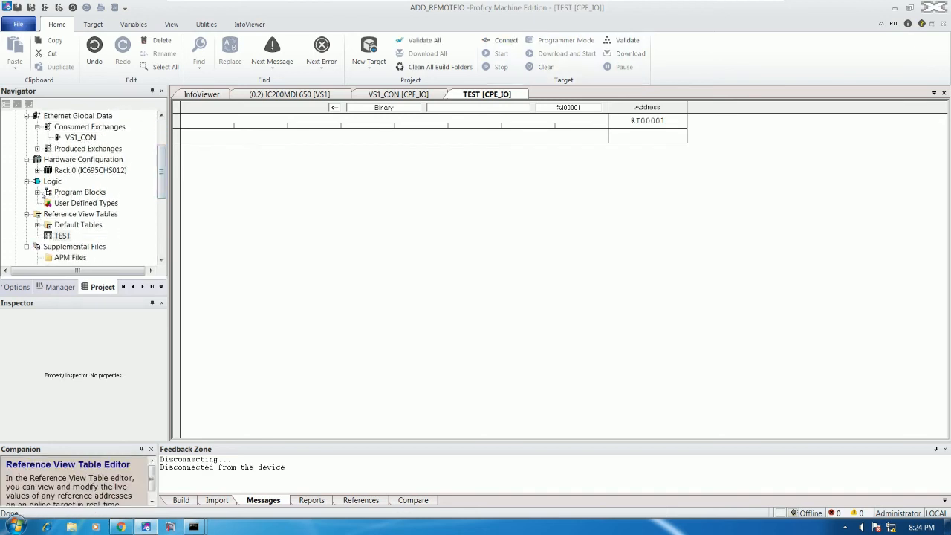
{"action": "double_click", "coordinate": [76, 192]}
{"action": "double_click", "coordinate": [74, 203]}
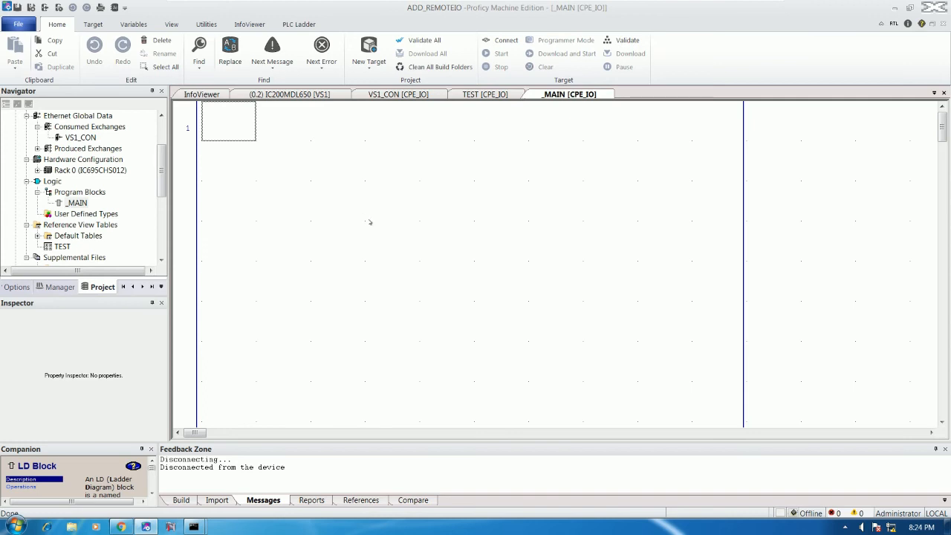
- Place a normally open contact on rung 1, then cancel naming it
{"action": "type", "text": "noc"}
{"action": "key", "text": "Return"}
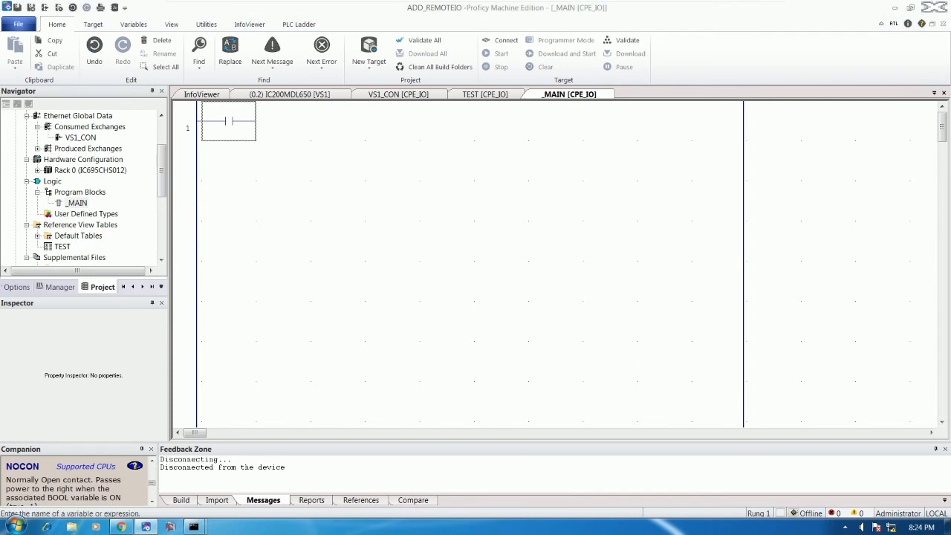
{"action": "key", "text": "Return"}
{"action": "key", "text": "BackSpace"}
{"action": "type", "text": "START"}
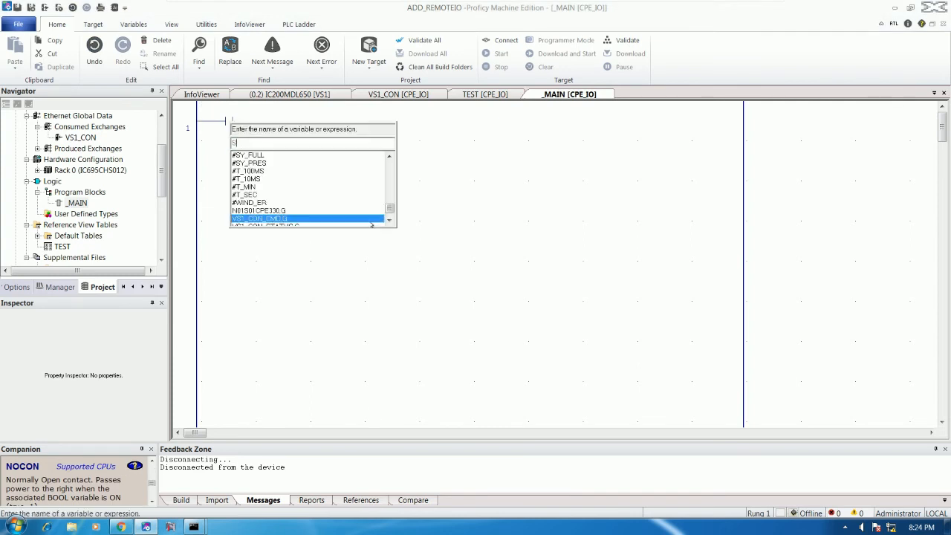
{"action": "key", "text": "BackSpace"}
{"action": "key", "text": "BackSpace"}
{"action": "key", "text": "BackSpace"}
{"action": "key", "text": "BackSpace"}
{"action": "key", "text": "BackSpace"}
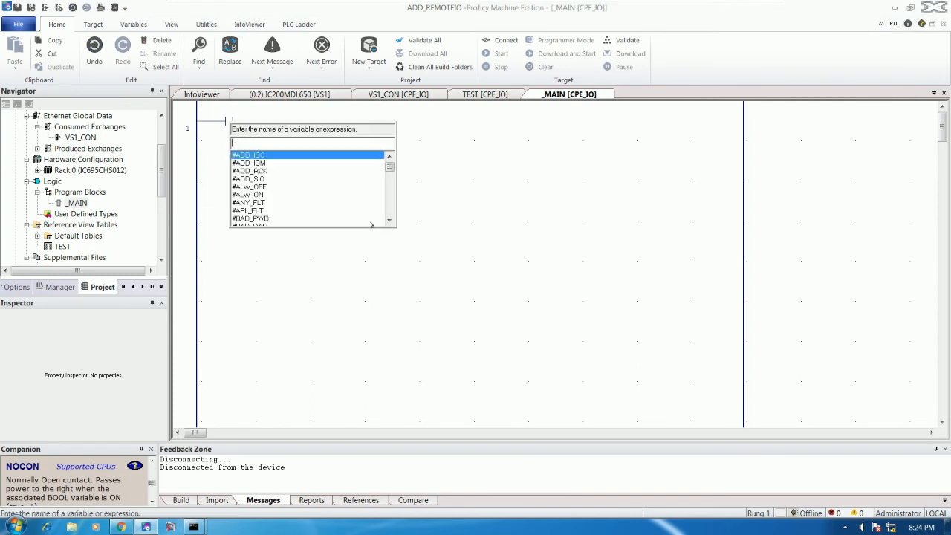
{"action": "key", "text": "Escape"}
- Replace the rung 1 contact with an NCCON normally closed contact assigned to M1_STOP
{"action": "left_click", "coordinate": [234, 130]}
{"action": "key", "text": "Delete"}
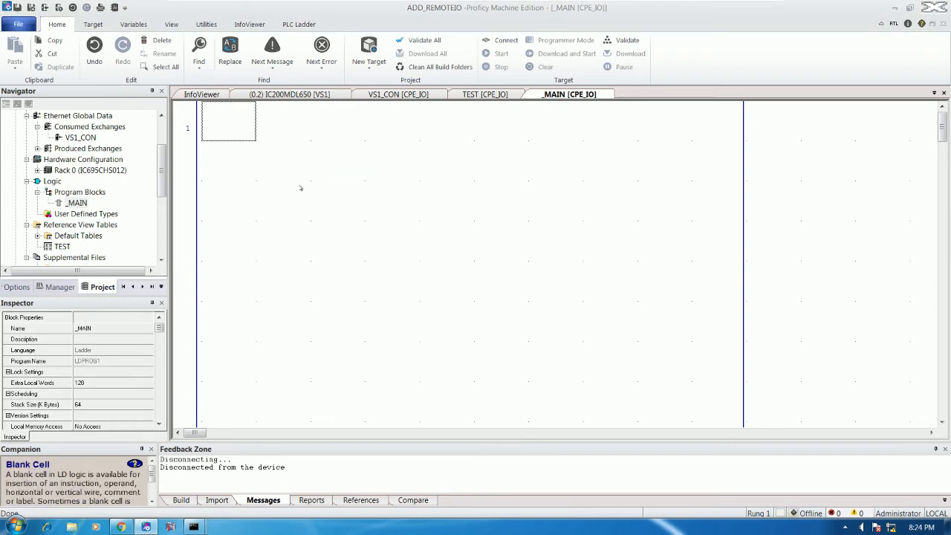
{"action": "type", "text": "NCO"}
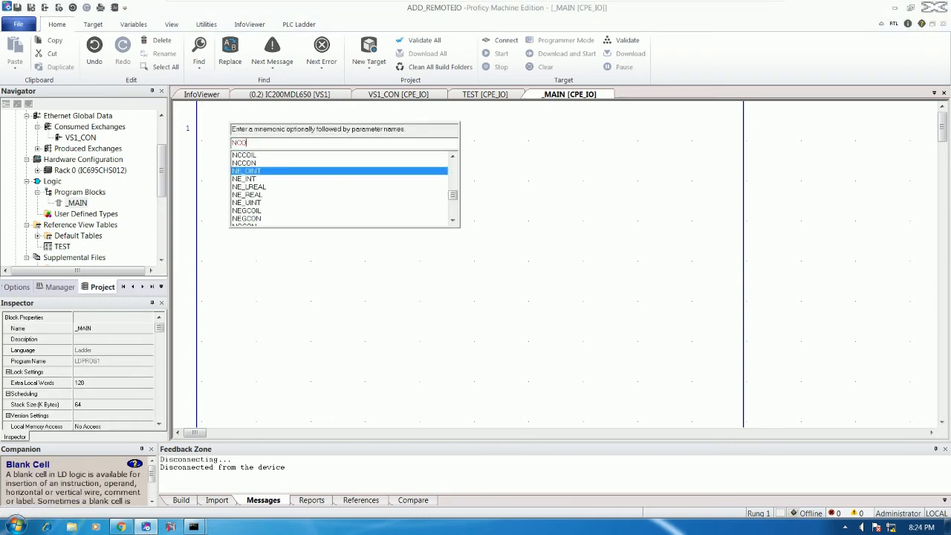
{"action": "type", "text": "CON"}
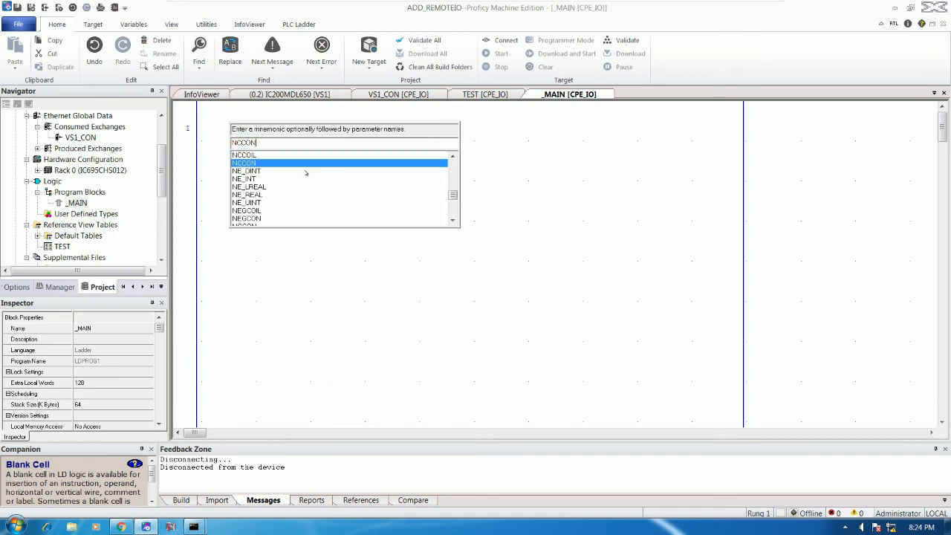
{"action": "key", "text": "Return"}
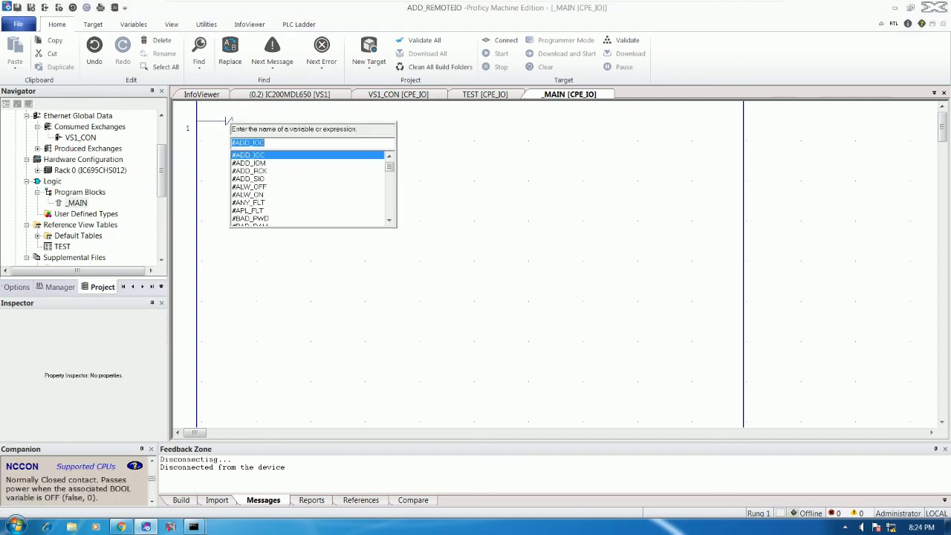
{"action": "type", "text": "M1"}
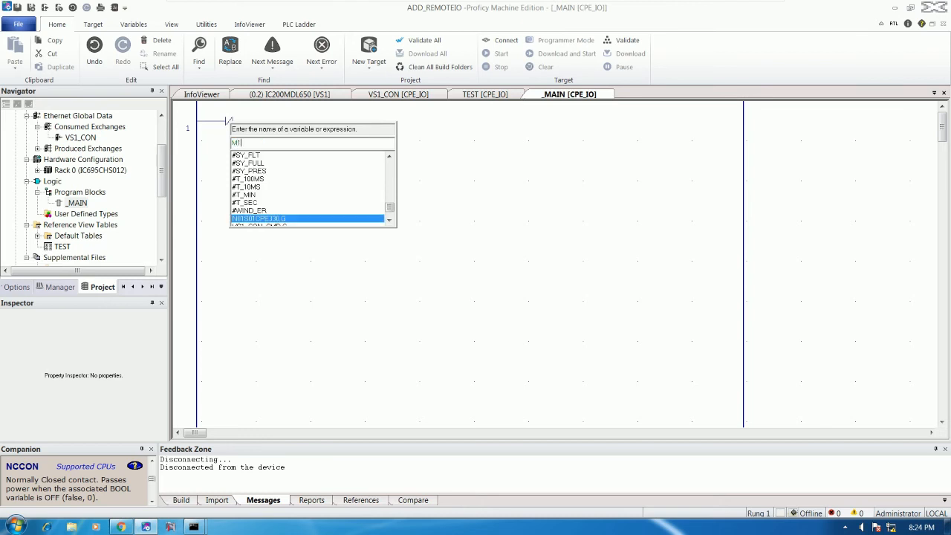
{"action": "type", "text": "_RUN"}
{"action": "key", "text": "Return"}
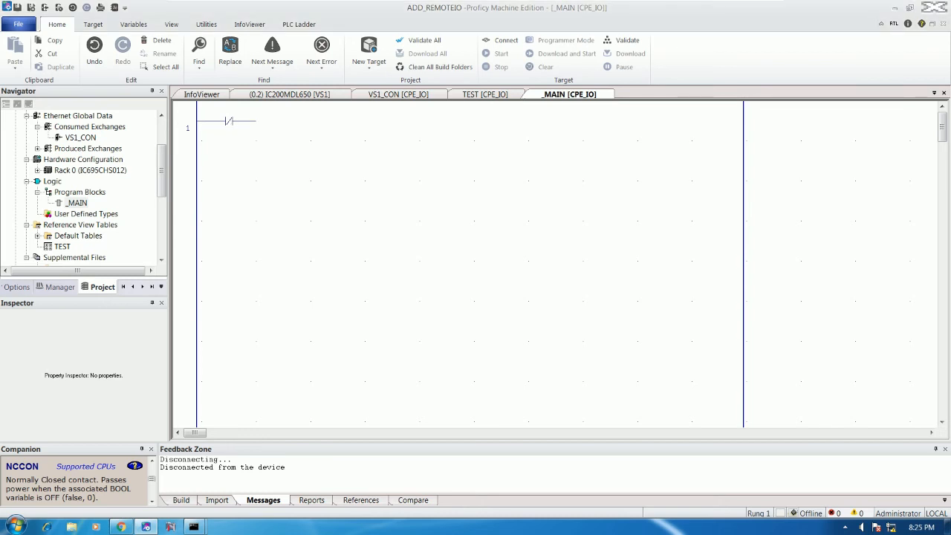
- Add a NOCON normally open contact named M1_START after M1_STOP
{"action": "type", "text": "NO"}
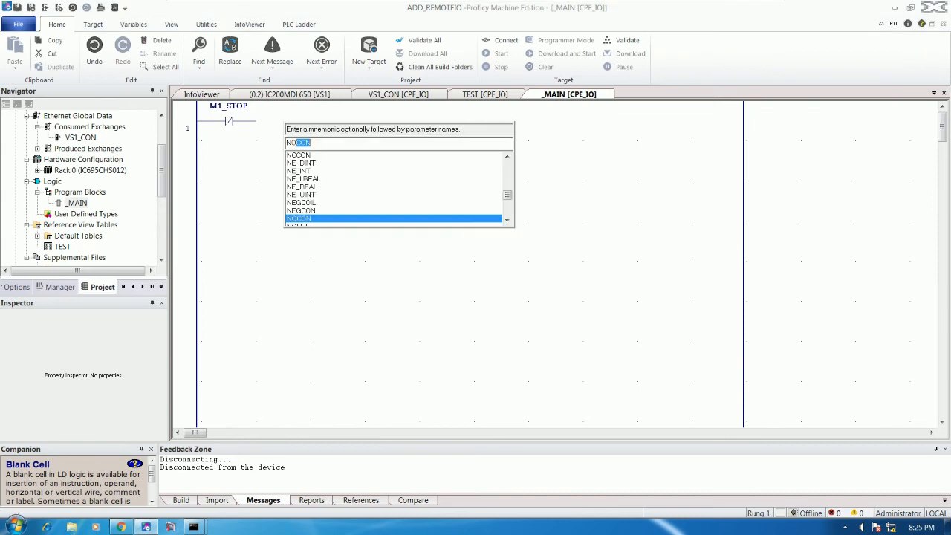
{"action": "type", "text": "CON"}
{"action": "key", "text": "Return"}
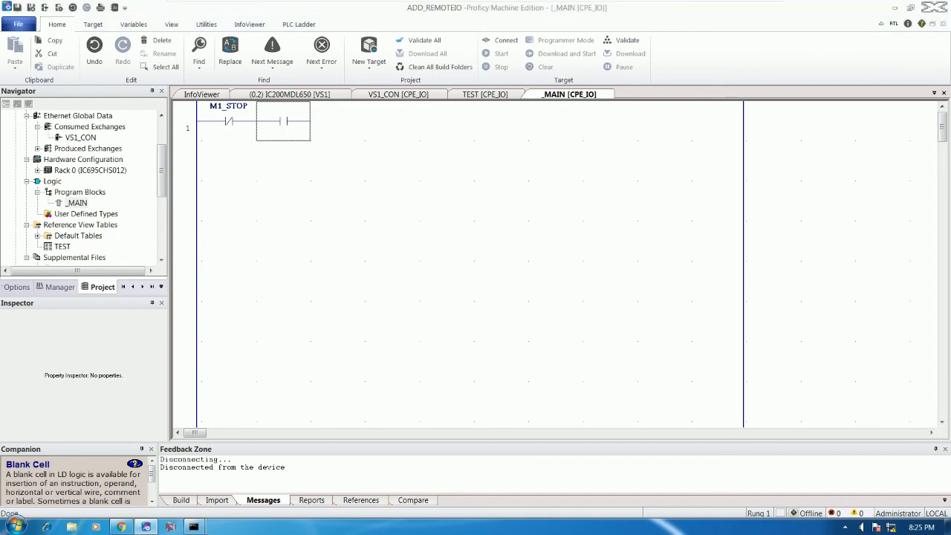
{"action": "key", "text": "Return"}
{"action": "type", "text": "M1_START"}
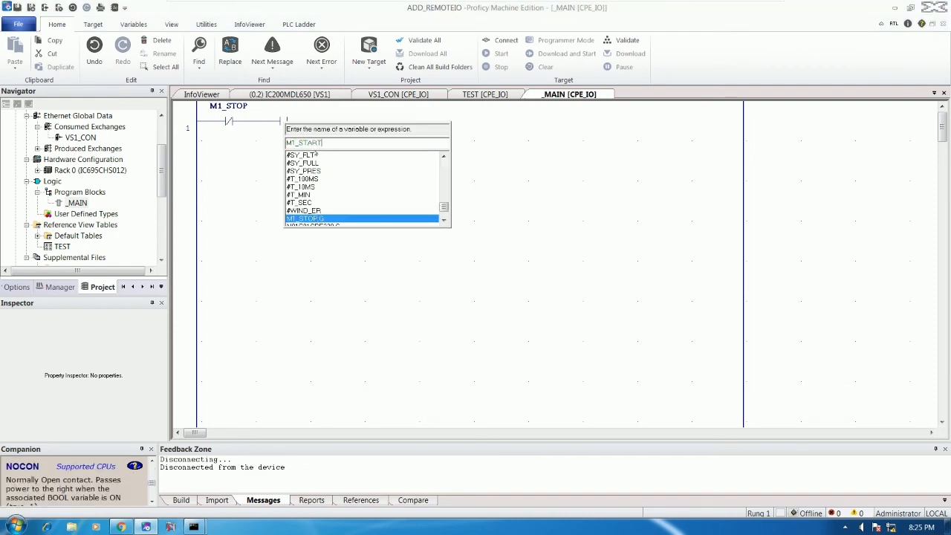
{"action": "key", "text": "Return"}
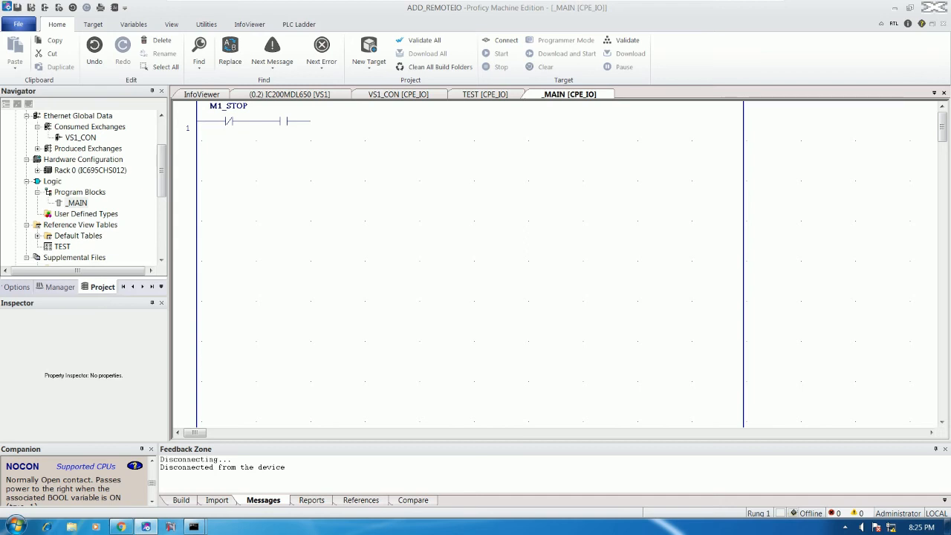
- Place an output coil at the end of rung 1 assigned to M1_CMD
{"action": "type", "text": "COIL"}
{"action": "key", "text": "Escape"}
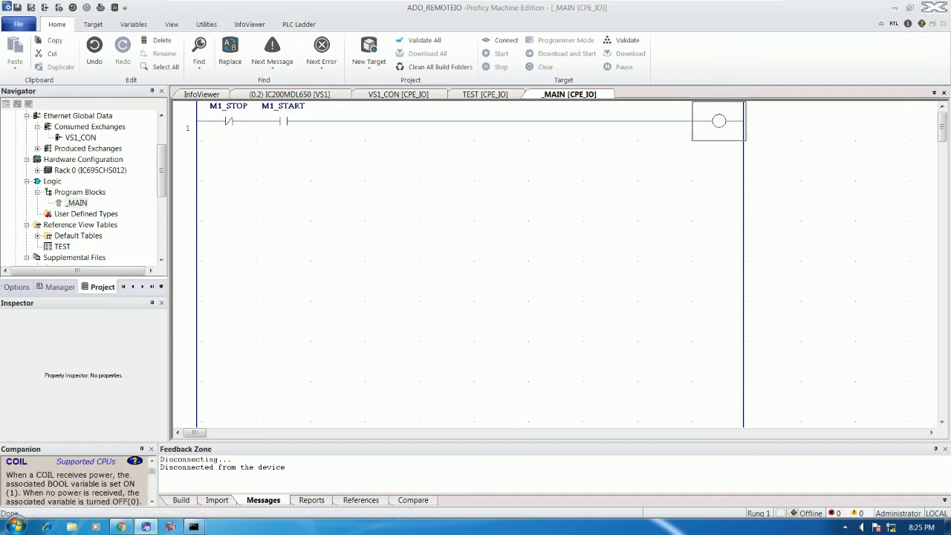
{"action": "key", "text": "Return"}
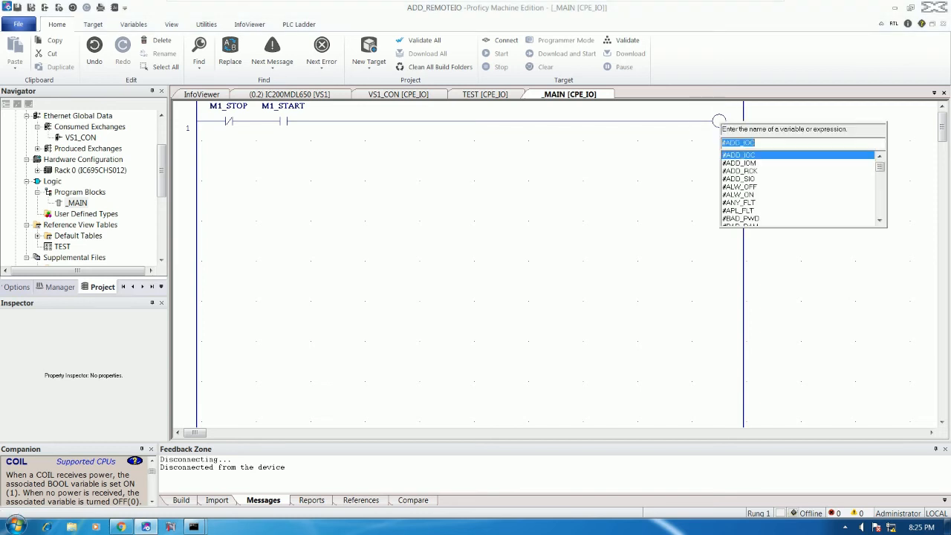
{"action": "type", "text": "M1_CMD"}
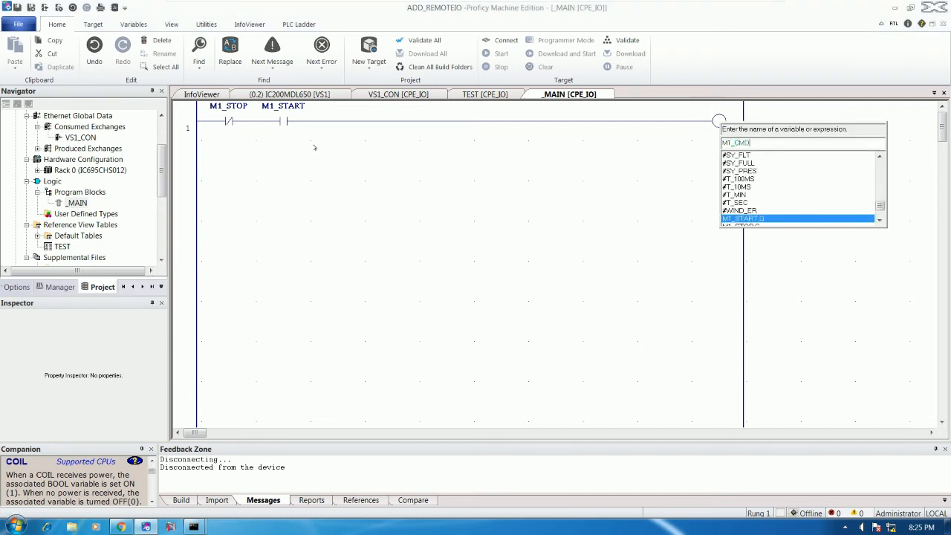
{"action": "key", "text": "Return"}
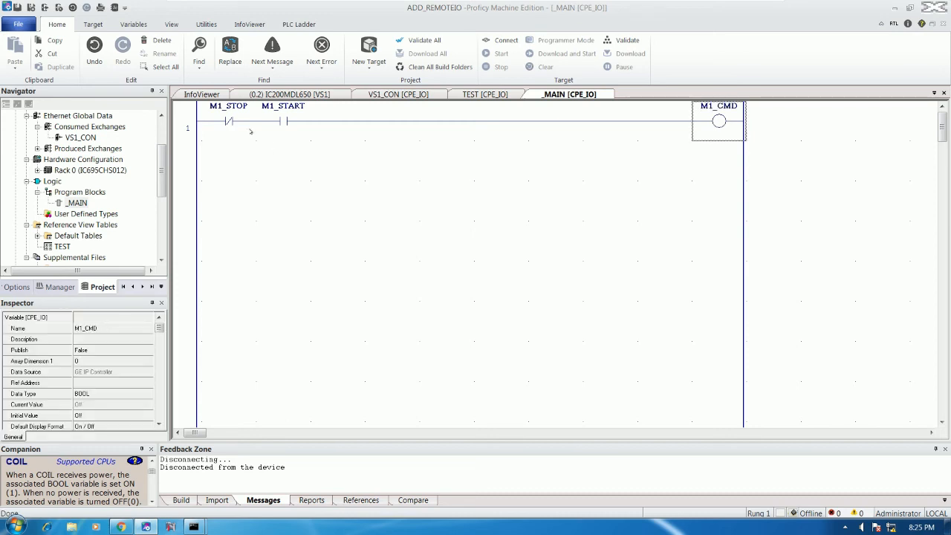
- Start inserting an NCCO instruction in the cell below M1_START, then abandon it
{"action": "left_click", "coordinate": [283, 161]}
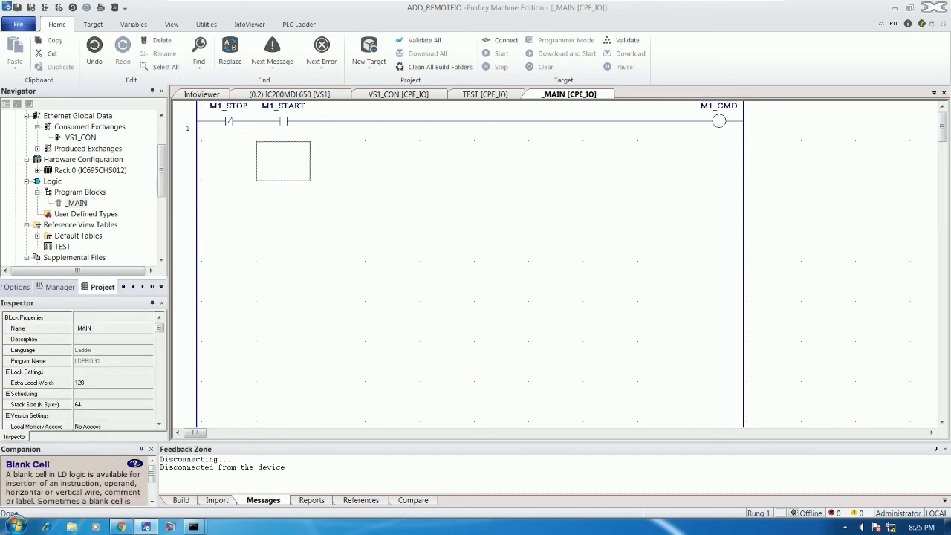
{"action": "key", "text": "Return"}
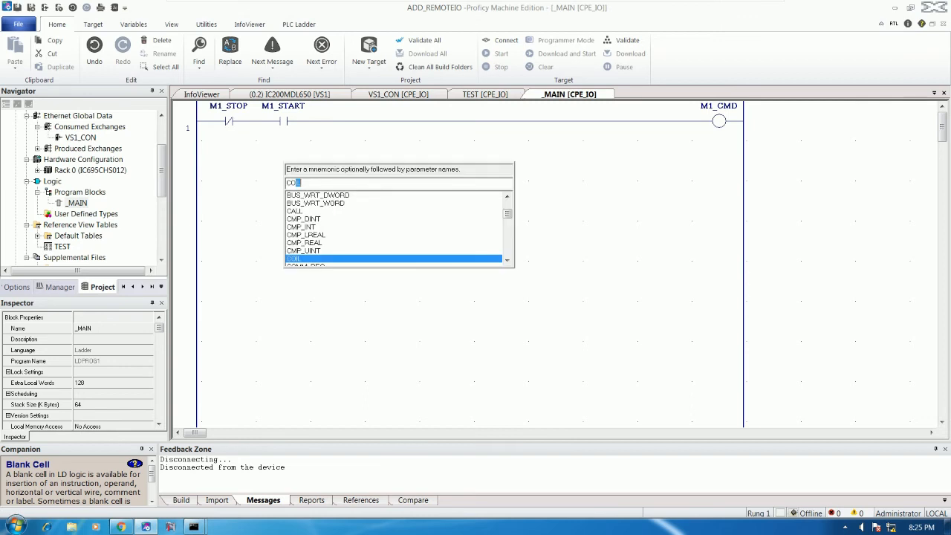
{"action": "type", "text": "N"}
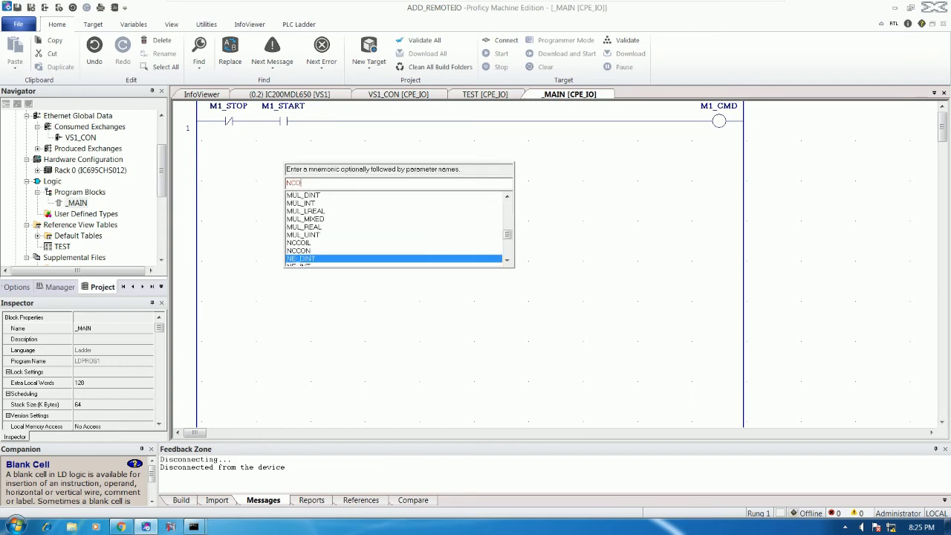
{"action": "key", "text": "BackSpace"}
{"action": "type", "text": "N"}
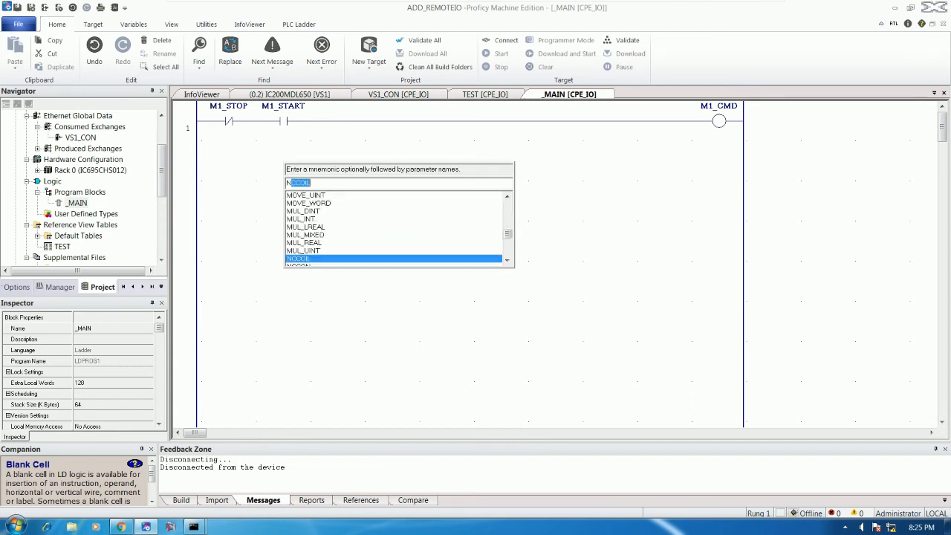
{"action": "type", "text": "CCO"}
{"action": "key", "text": "Escape"}
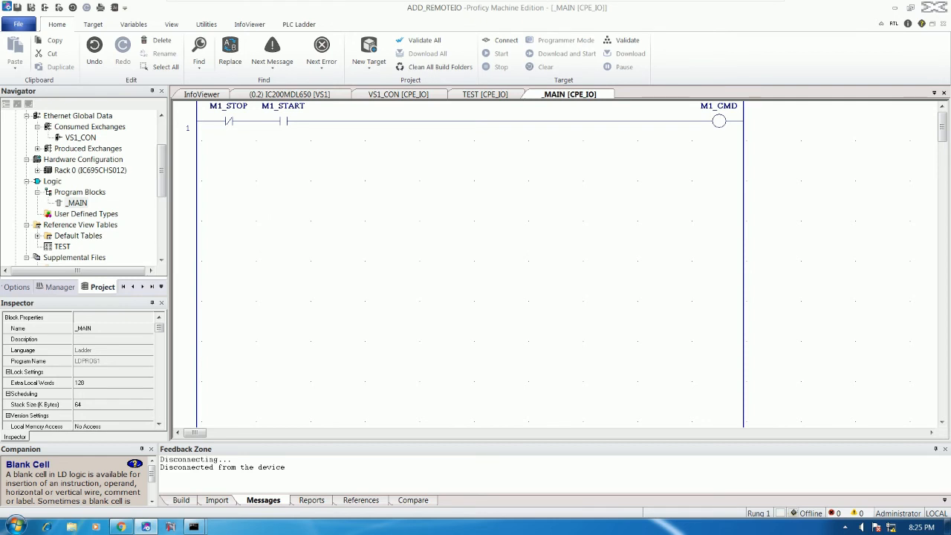
- Add a normally open contact parallel to M1_START and assign it M1_CMD as the seal-in
{"action": "key", "text": "Left"}
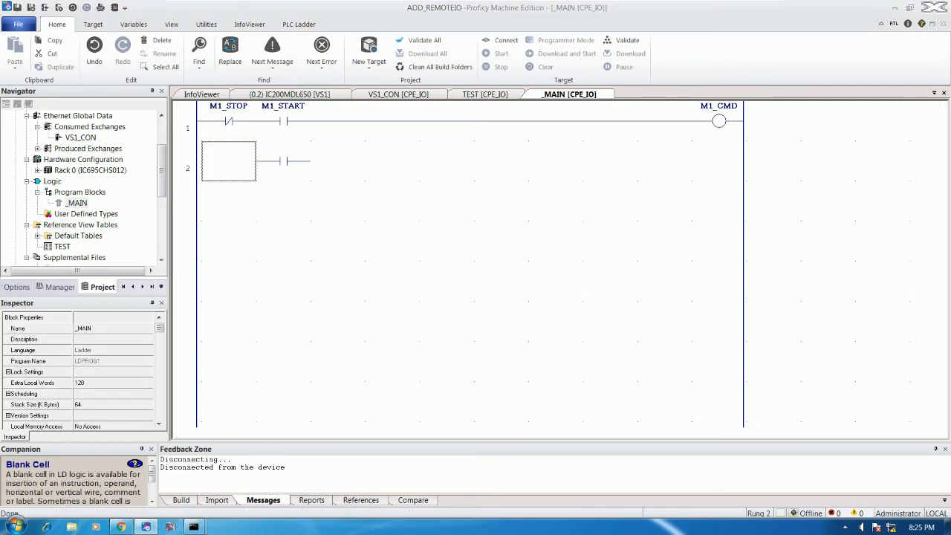
{"action": "key", "text": "BackSpace"}
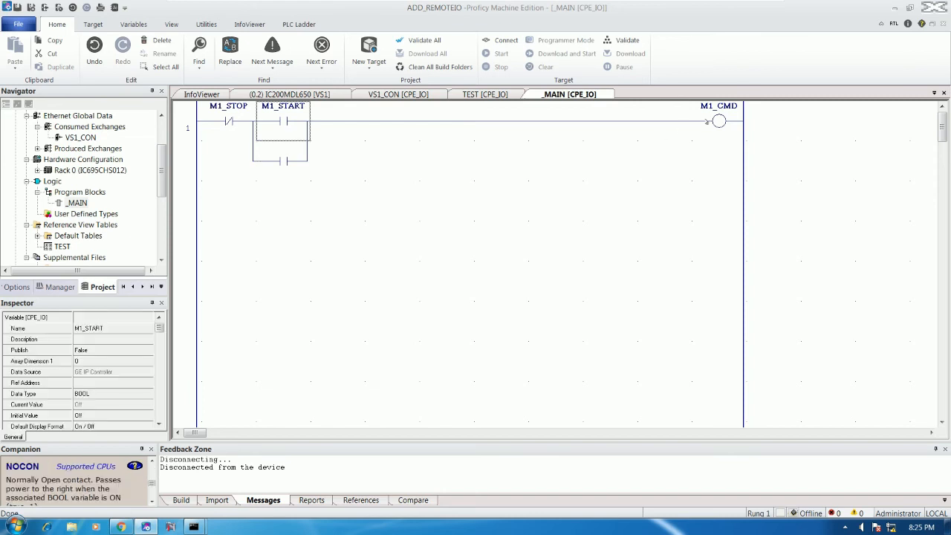
{"action": "double_click", "coordinate": [712, 121]}
{"action": "key", "text": "Escape"}
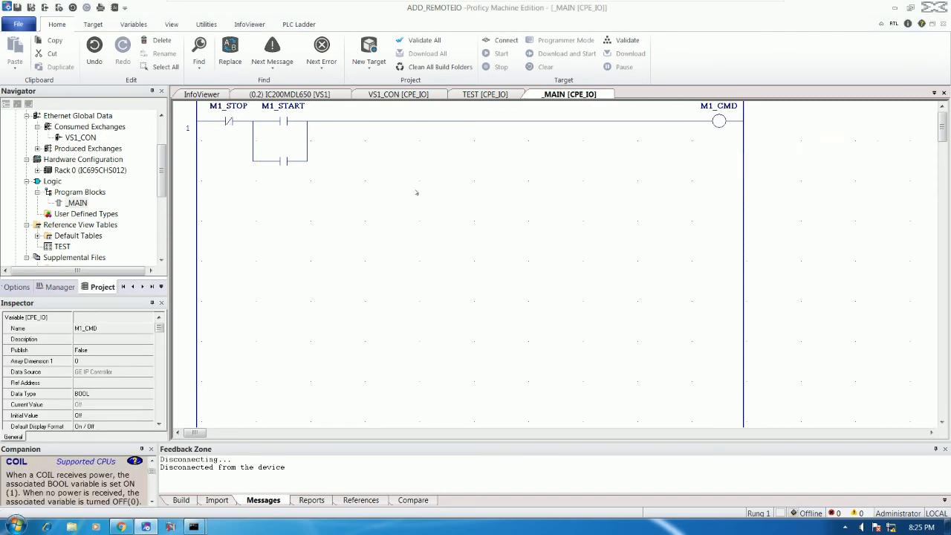
{"action": "double_click", "coordinate": [283, 160]}
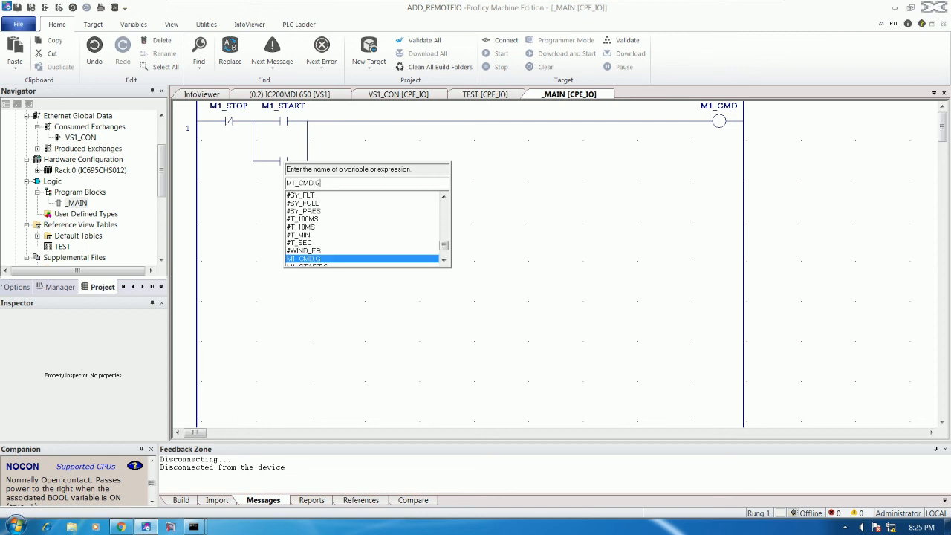
{"action": "key", "text": "Return"}
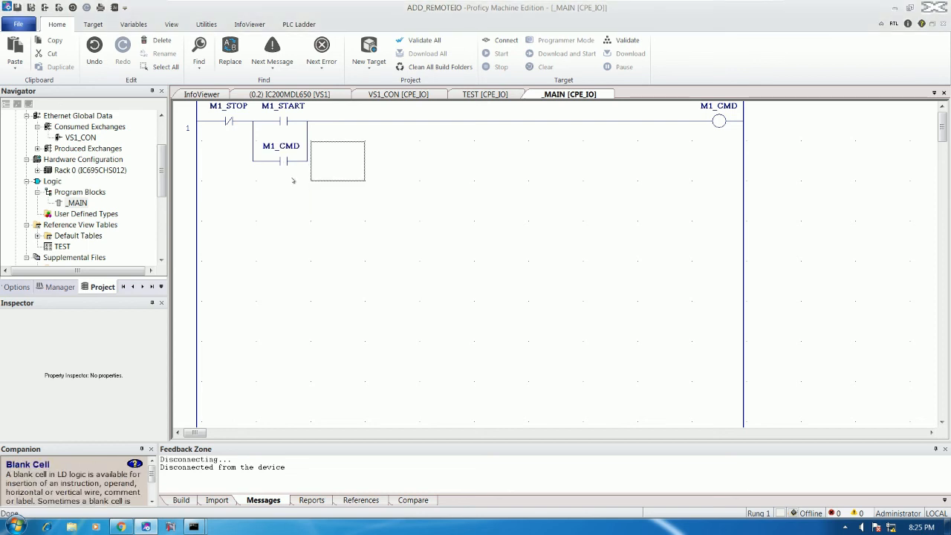
{"action": "left_click", "coordinate": [228, 120]}
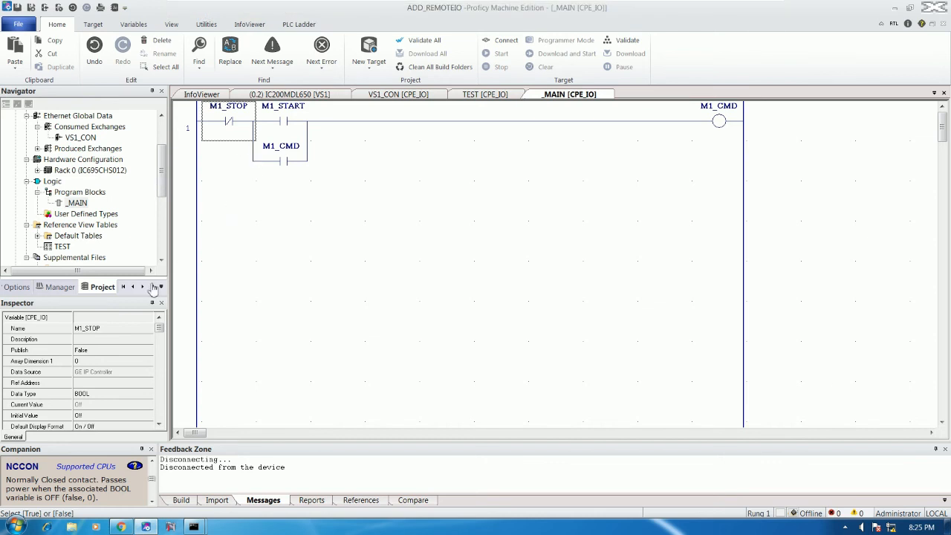
- Set M1_STOP's reference address to %I00001 and begin addressing M1_START
{"action": "left_click", "coordinate": [95, 382]}
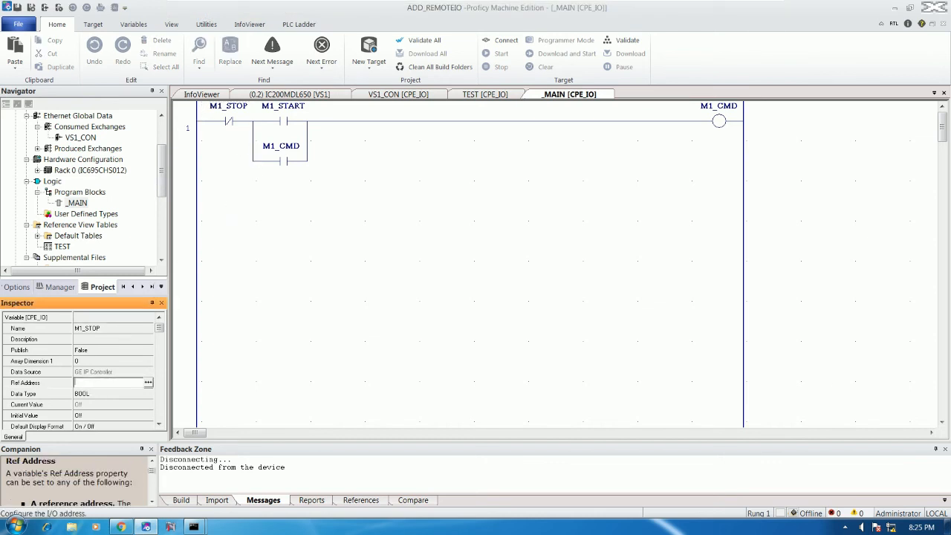
{"action": "type", "text": "%I00001"}
{"action": "key", "text": "Return"}
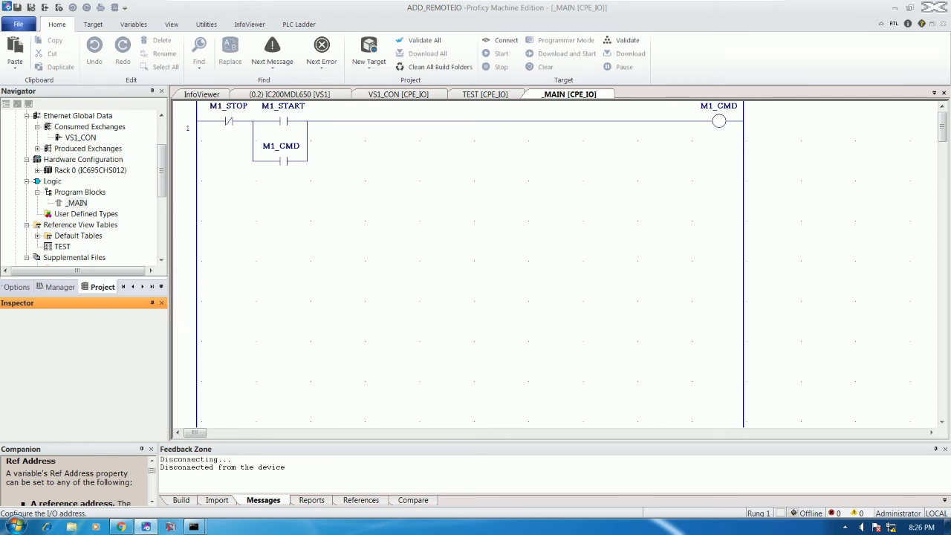
{"action": "key", "text": "Right"}
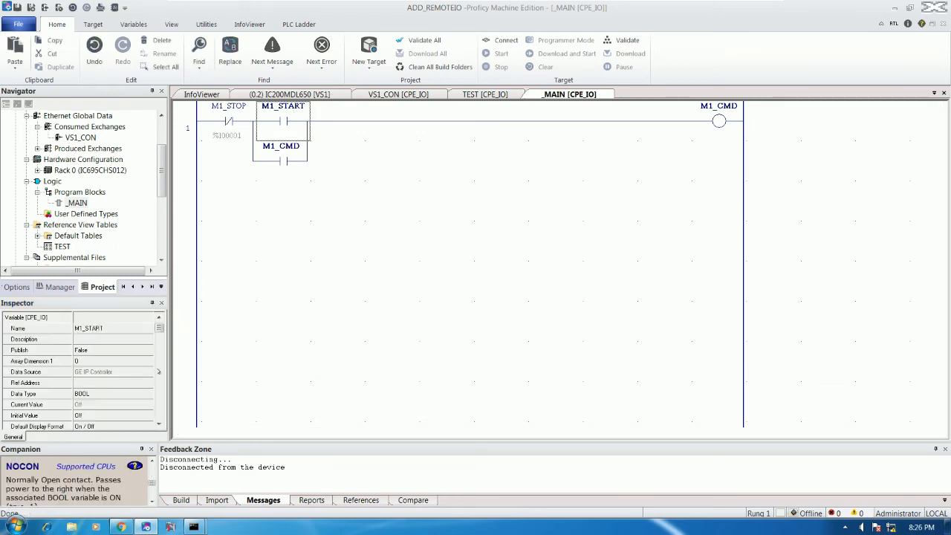
{"action": "left_click", "coordinate": [82, 381]}
{"action": "type", "text": "%2"}
{"action": "key", "text": "Return"}
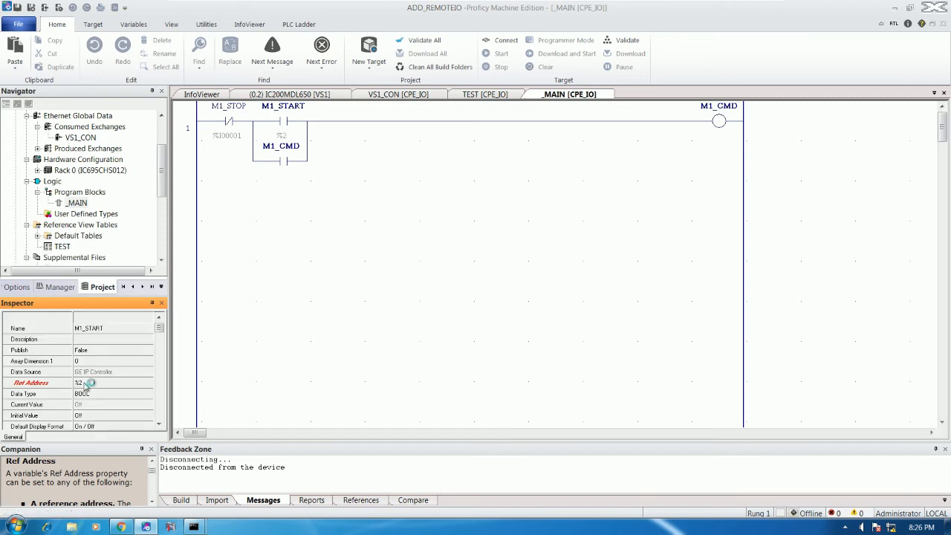
- Map the M1_CMD coil to reference address %Q00001
{"action": "left_click", "coordinate": [717, 121]}
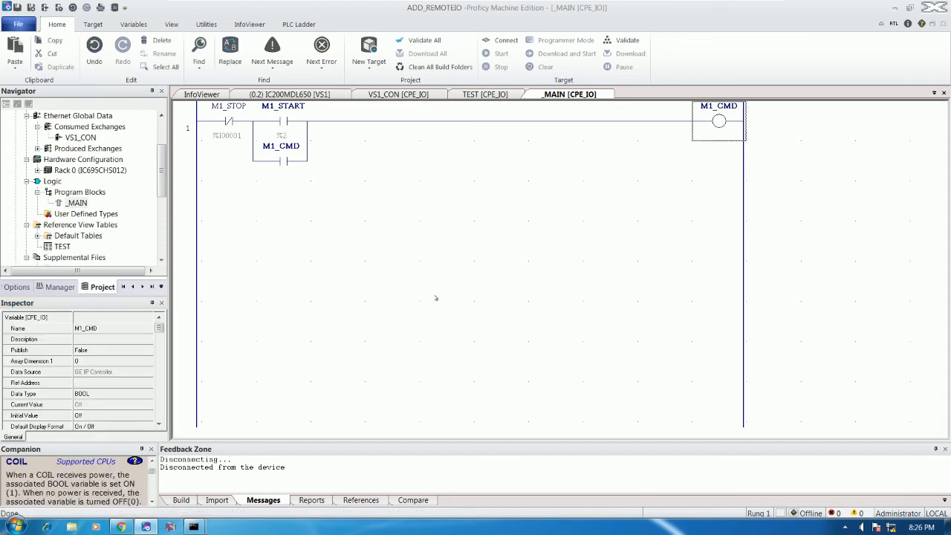
{"action": "left_click", "coordinate": [112, 382]}
{"action": "type", "text": "%"}
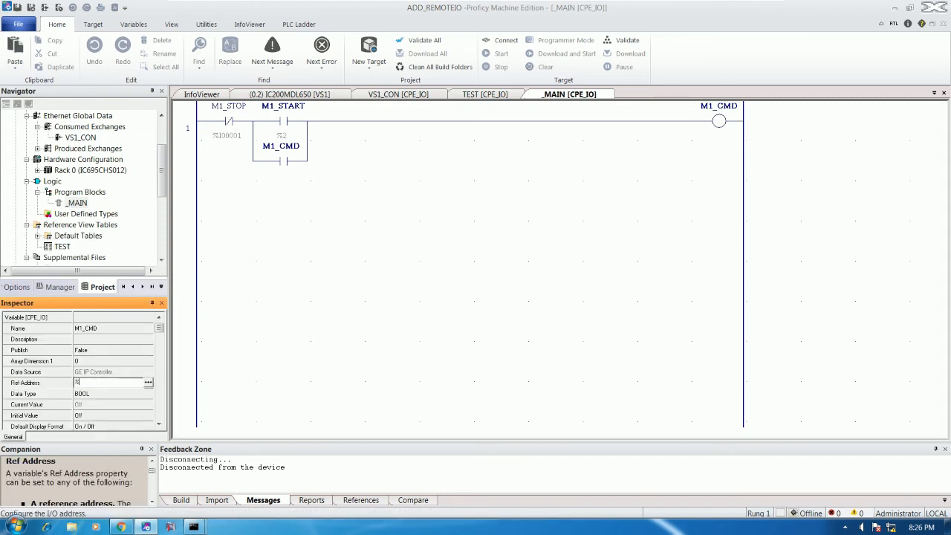
{"action": "type", "text": "Q00001"}
{"action": "key", "text": "Return"}
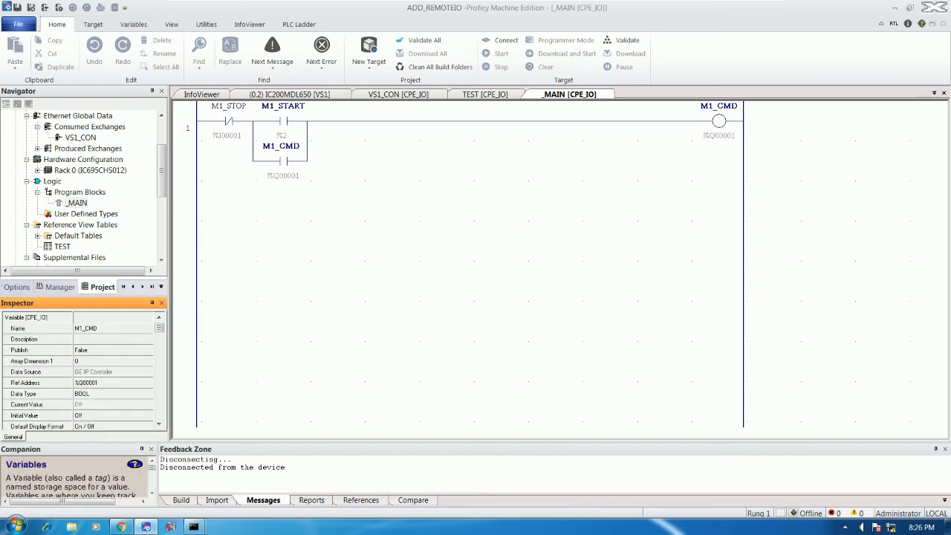
- Set M1_START's reference address to %I00002 and reconnect to the controller
{"action": "left_click", "coordinate": [282, 121]}
{"action": "left_click", "coordinate": [86, 384]}
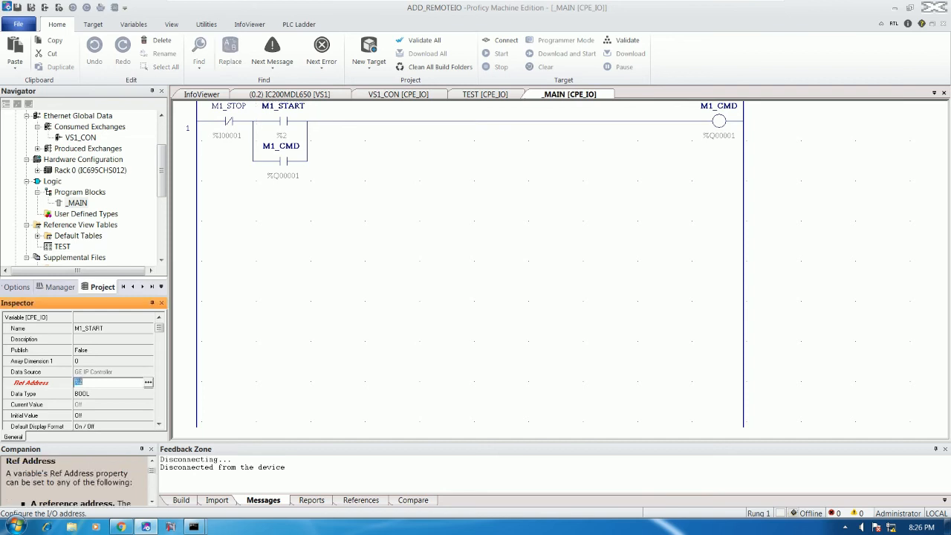
{"action": "type", "text": "I0000"}
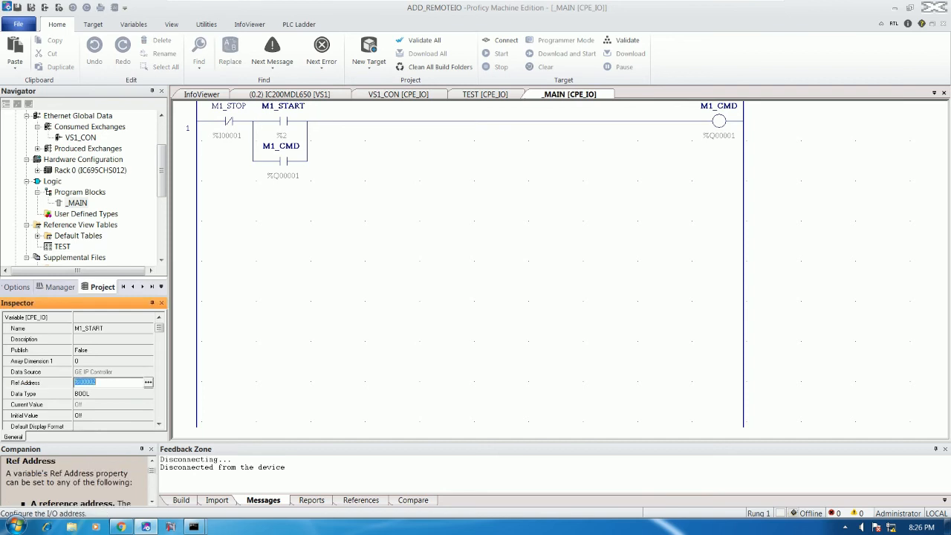
{"action": "key", "text": "Return"}
{"action": "left_click", "coordinate": [392, 200]}
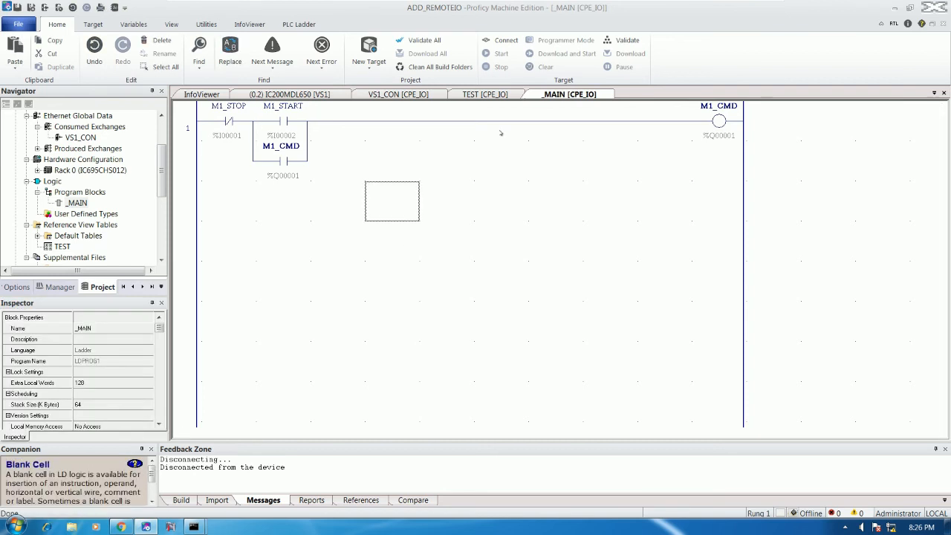
{"action": "left_click", "coordinate": [499, 40]}
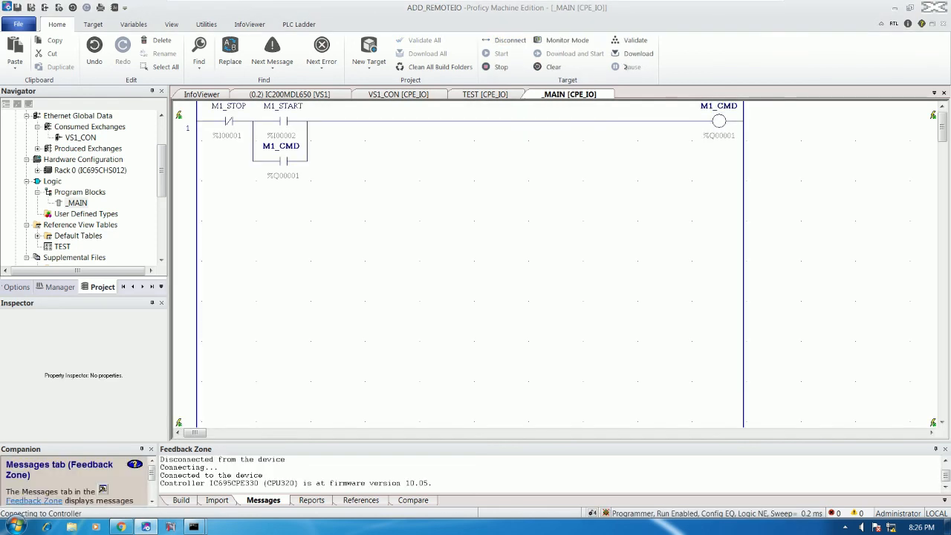
- Download the M1_CMD seal-in rung to the running controller, then go offline
{"action": "left_click", "coordinate": [633, 55]}
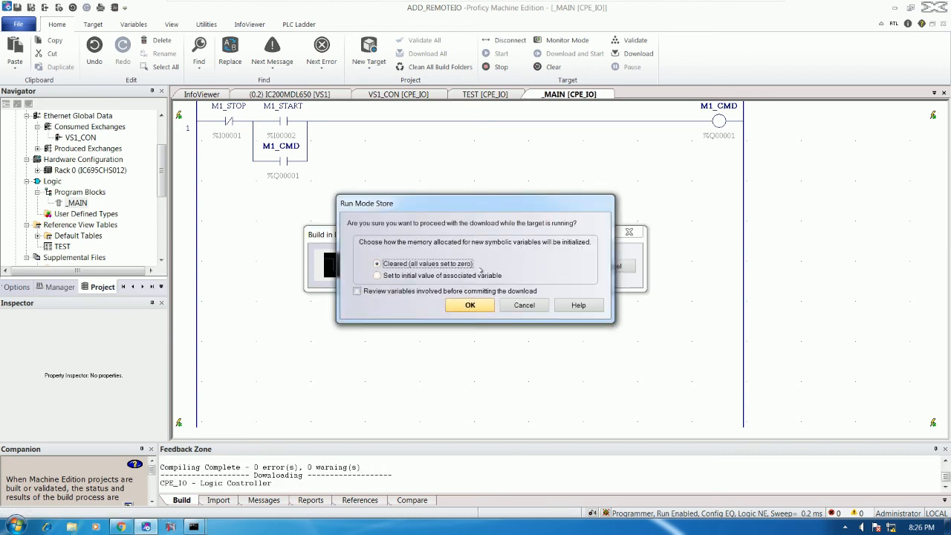
{"action": "left_click", "coordinate": [462, 305]}
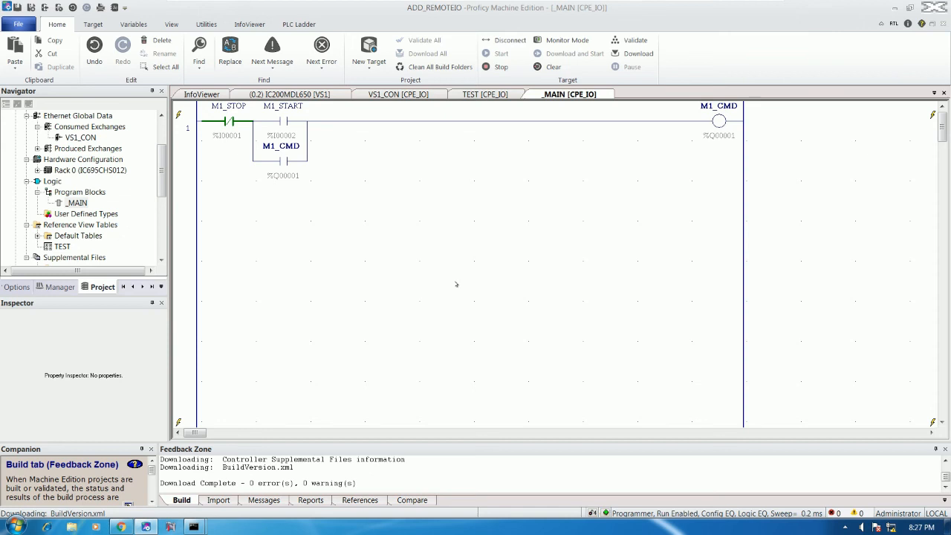
{"action": "left_click", "coordinate": [510, 40]}
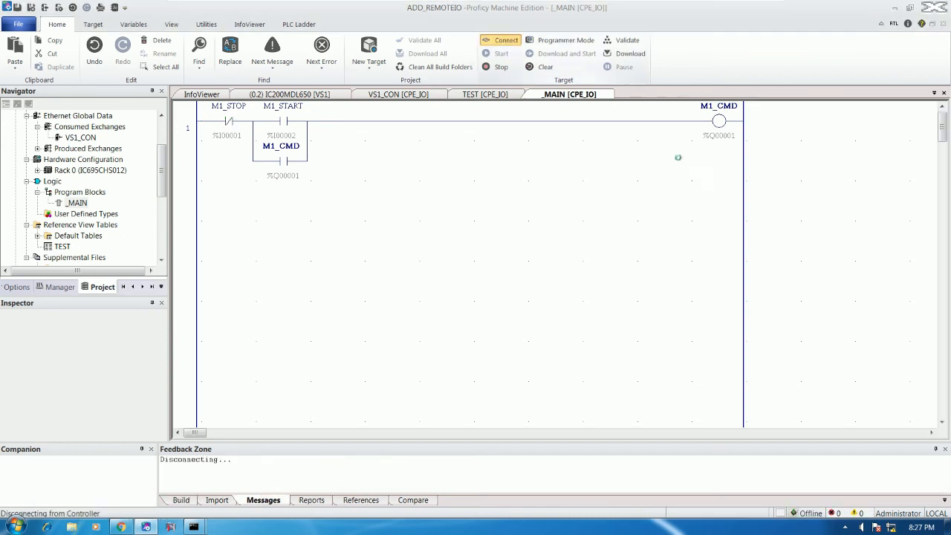
- Paste a second coil below M1_CMD, wire it in parallel, and rename it M2_CMD
{"action": "left_click", "coordinate": [718, 160]}
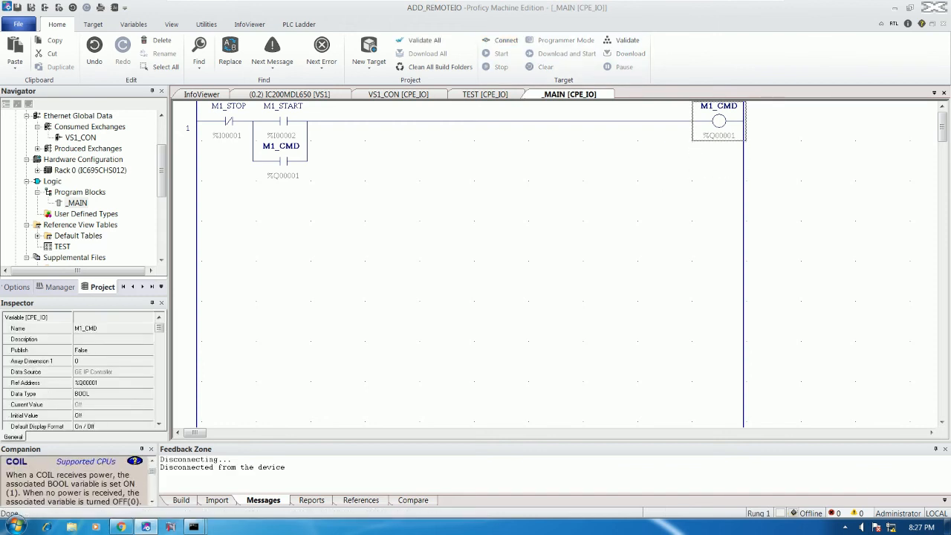
{"action": "key", "text": "ctrl+v"}
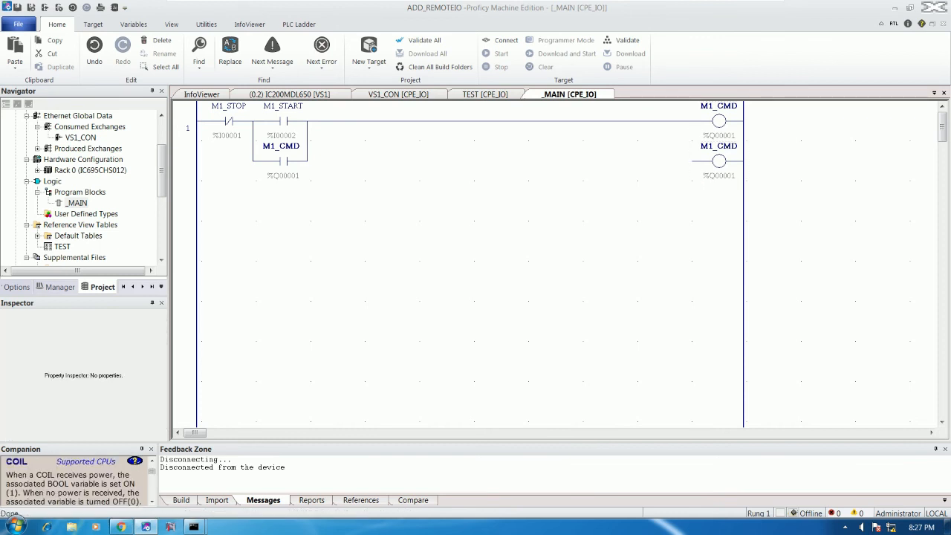
{"action": "left_click", "coordinate": [664, 162]}
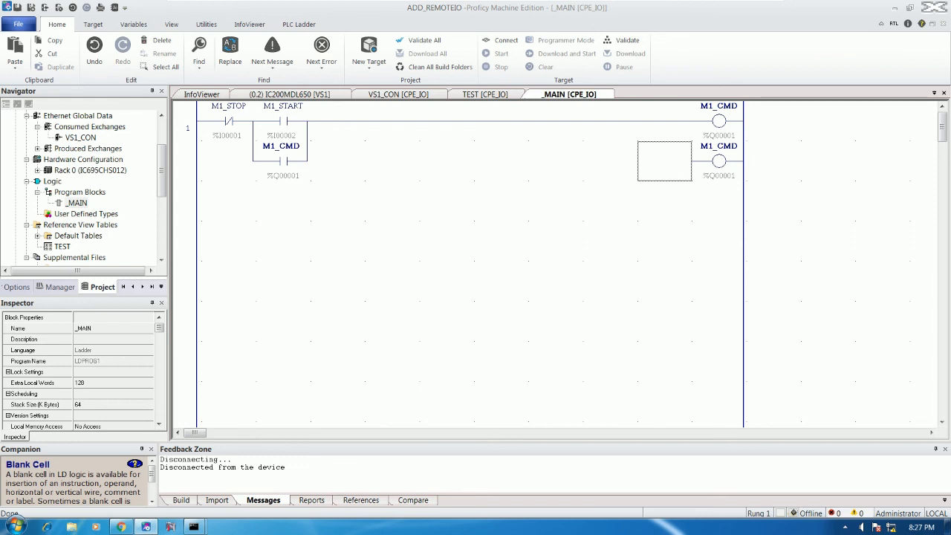
{"action": "left_click", "coordinate": [663, 121]}
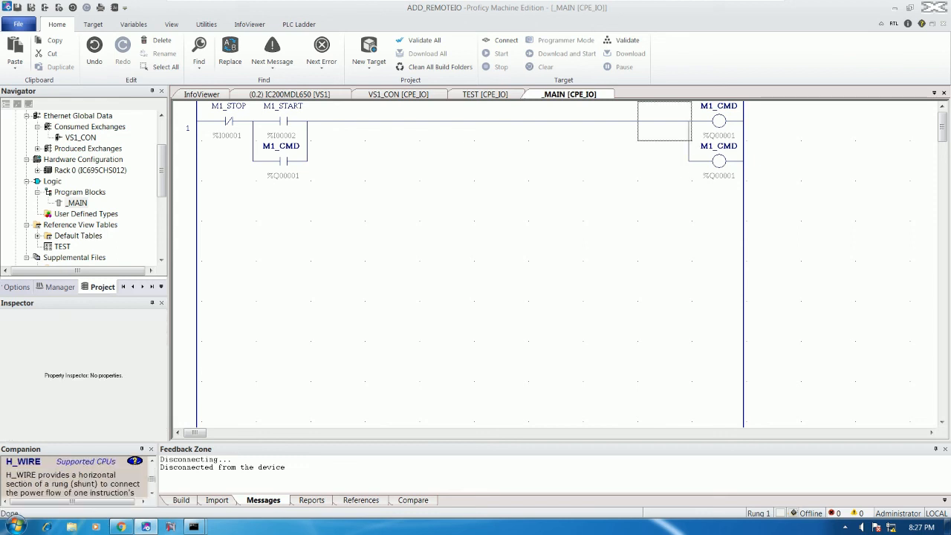
{"action": "double_click", "coordinate": [719, 161]}
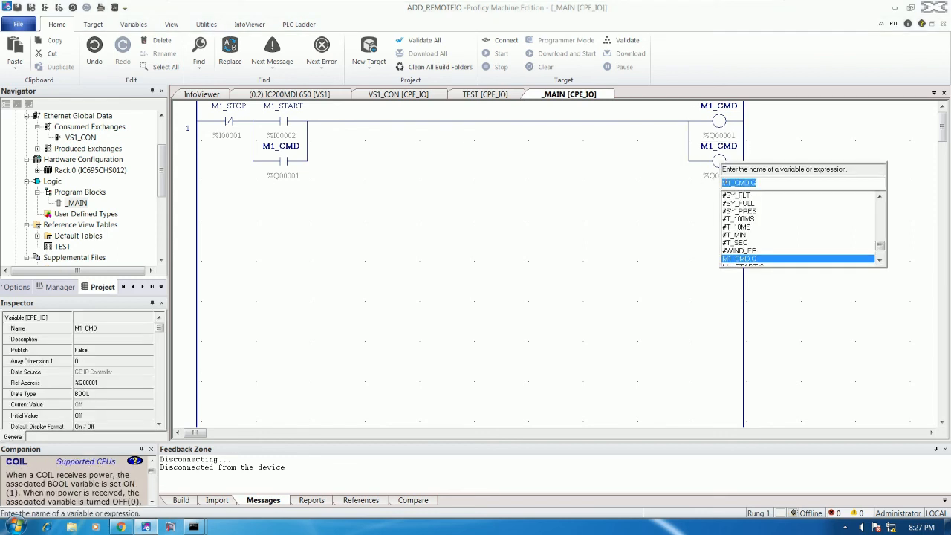
{"action": "left_click", "coordinate": [725, 183]}
{"action": "key", "text": "Delete"}
{"action": "type", "text": "2"}
{"action": "key", "text": "Return"}
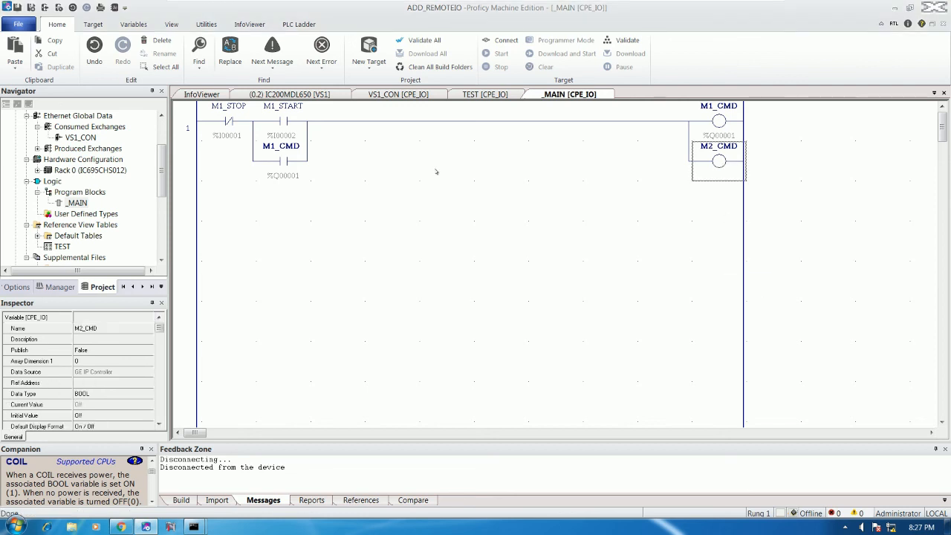
- Map M2_CMD to reference address %Q00002 and reconnect to the controller
{"action": "left_click", "coordinate": [89, 383]}
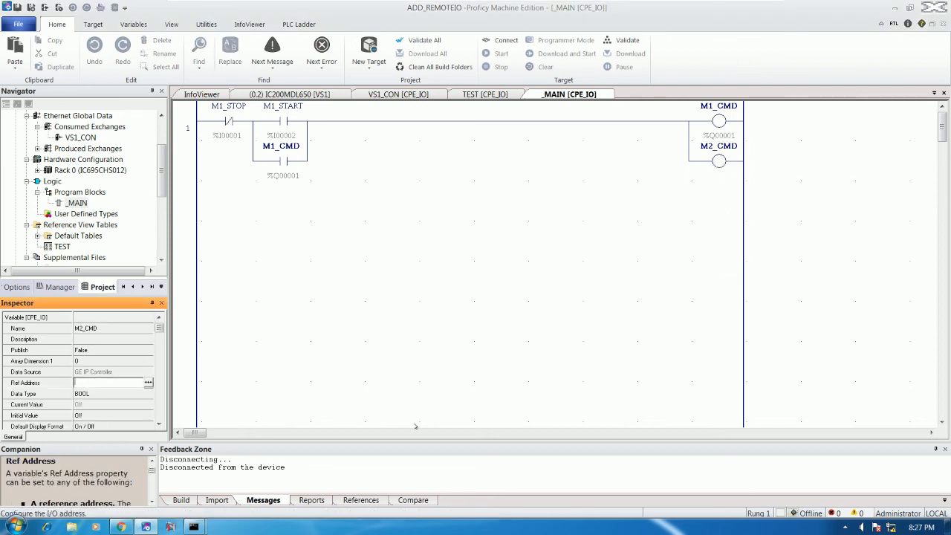
{"action": "type", "text": "%Q00002"}
{"action": "key", "text": "Return"}
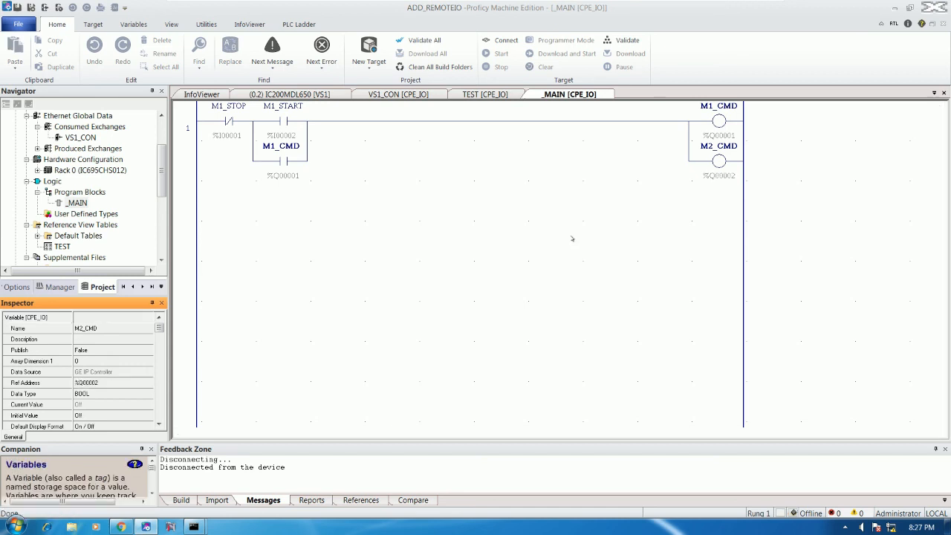
{"action": "left_click", "coordinate": [572, 239]}
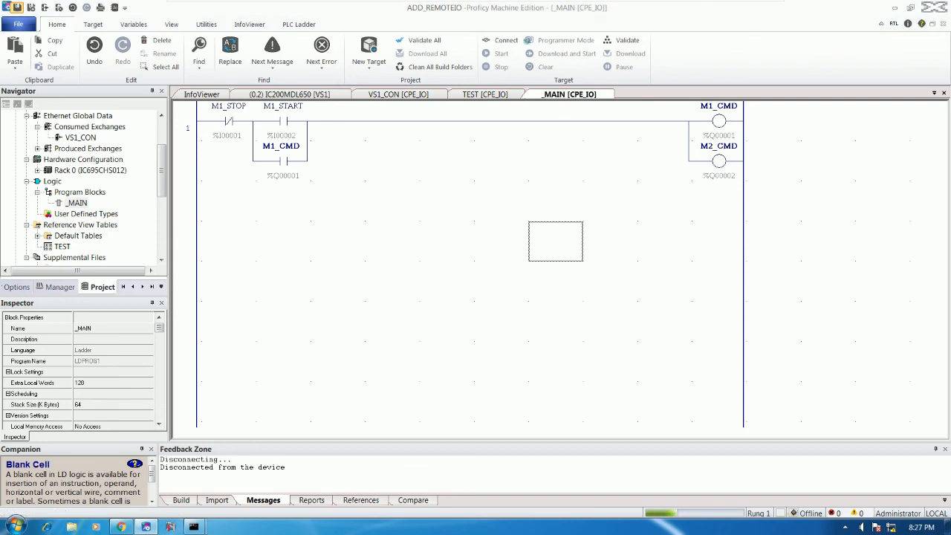
{"action": "left_click", "coordinate": [502, 40]}
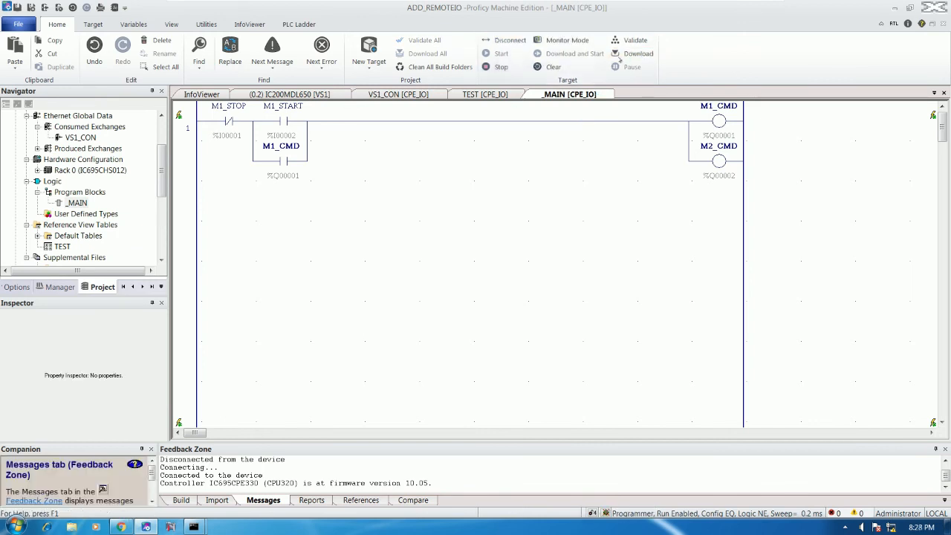
- Download the updated M1_CMD/M2_CMD rung to the running controller as a run-mode store
{"action": "left_click", "coordinate": [621, 56]}
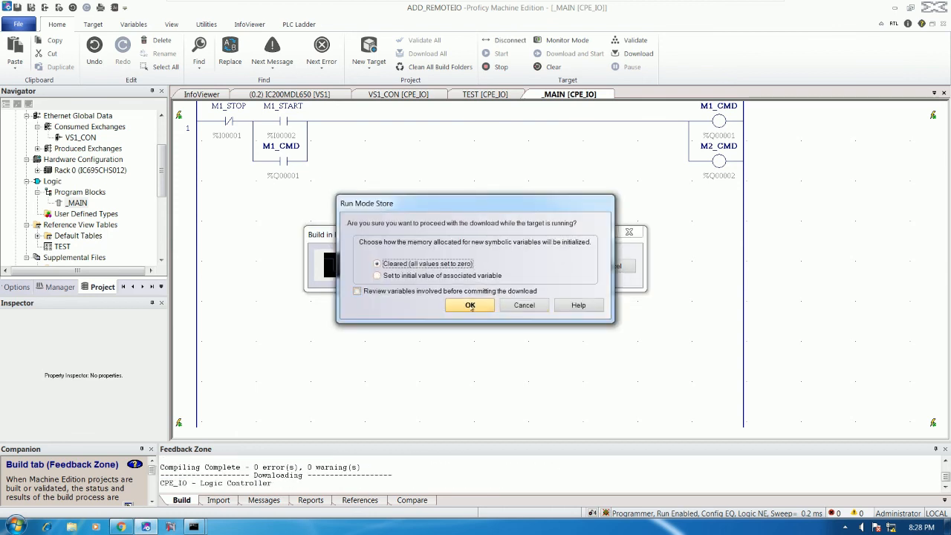
{"action": "left_click", "coordinate": [470, 305]}
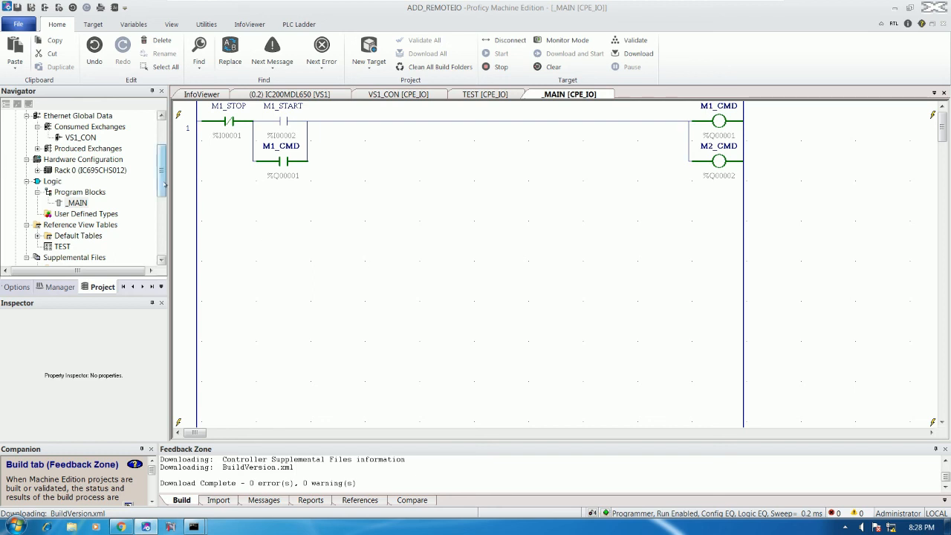
{"action": "left_click_drag", "start_coordinate": [160, 185], "coordinate": [162, 163]}
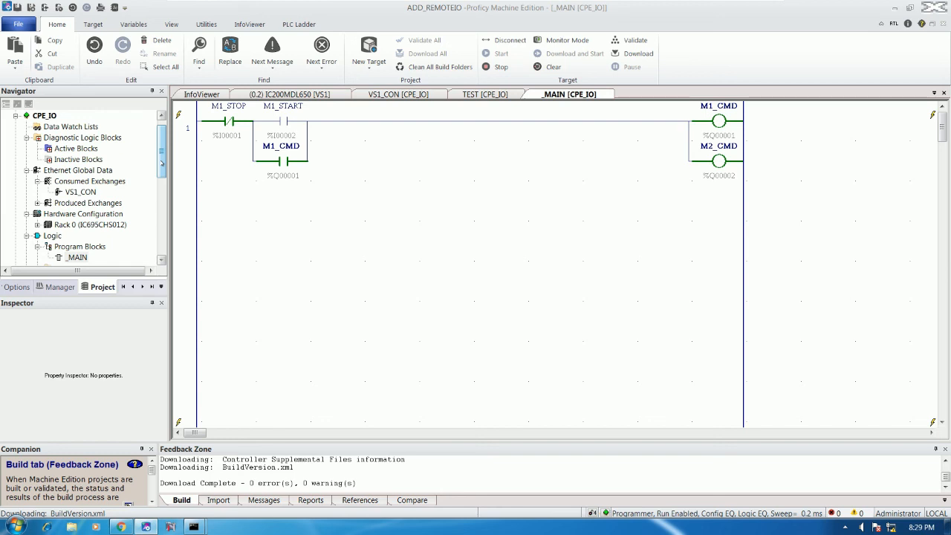
{"action": "left_click_drag", "start_coordinate": [162, 163], "coordinate": [163, 155]}
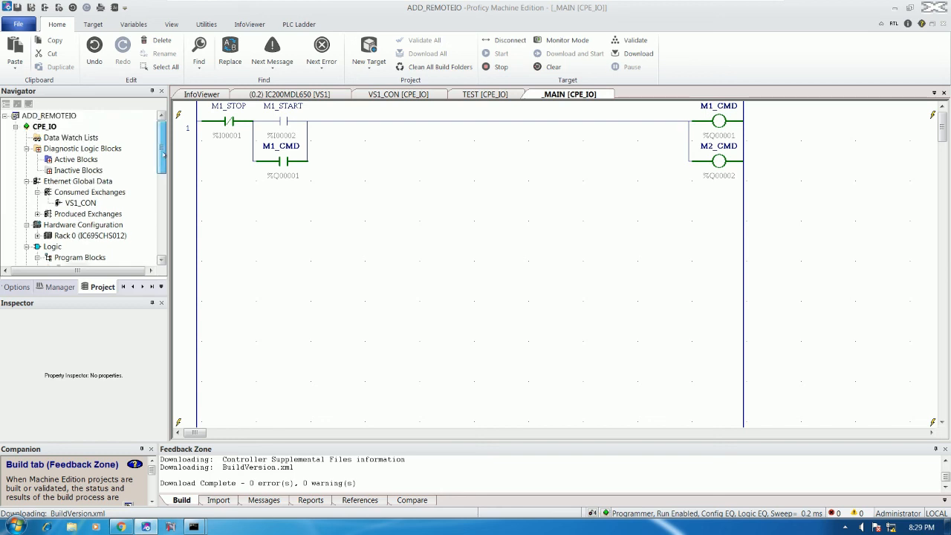